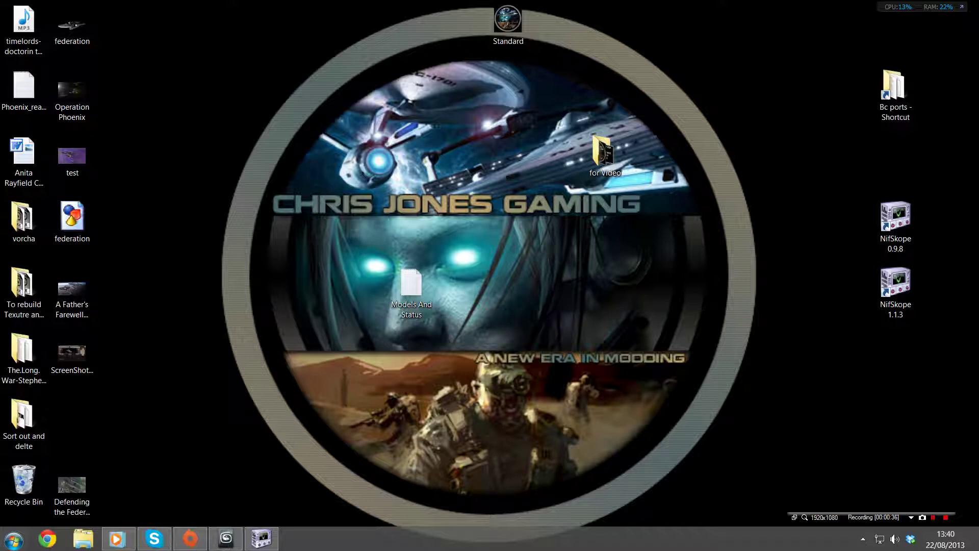
Switch to 3ds Max and inspect the Bussard001 and Clear Dome001 objects at the front of the near nacelle
left_click(226, 539)
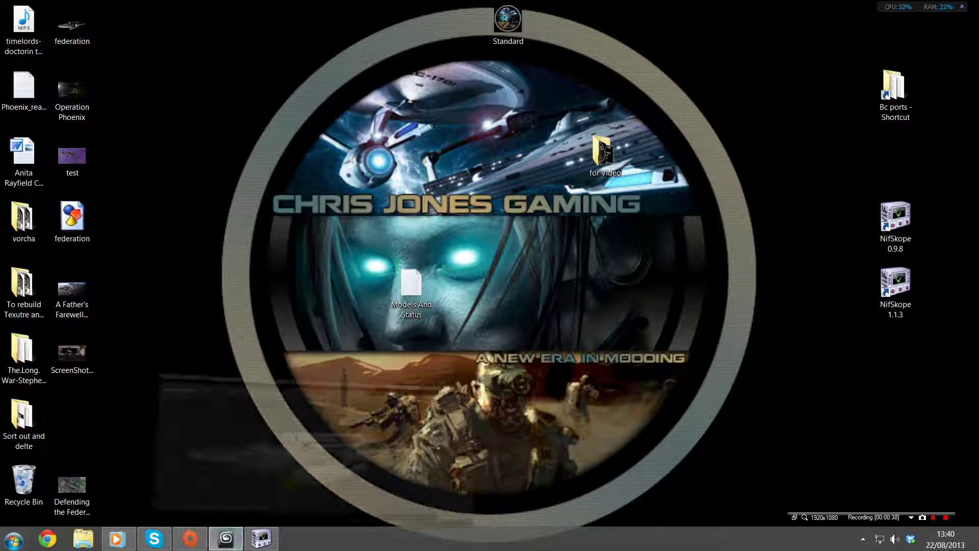
key("w")
left_click(563, 278)
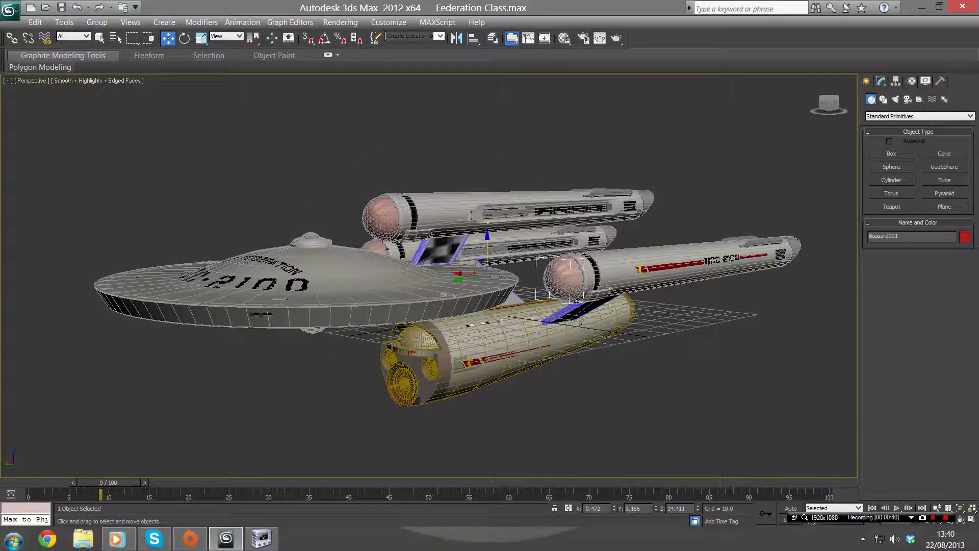
left_click(564, 278)
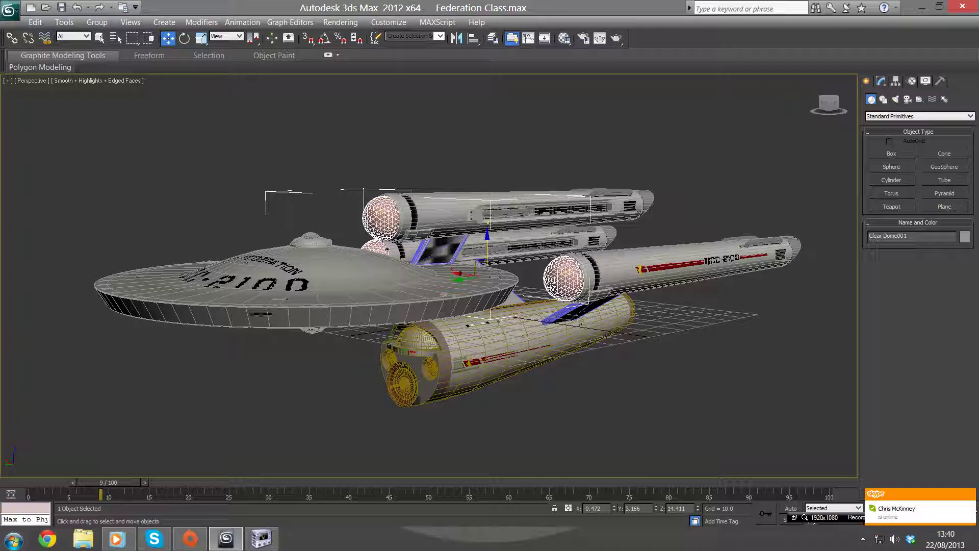
left_click(920, 513)
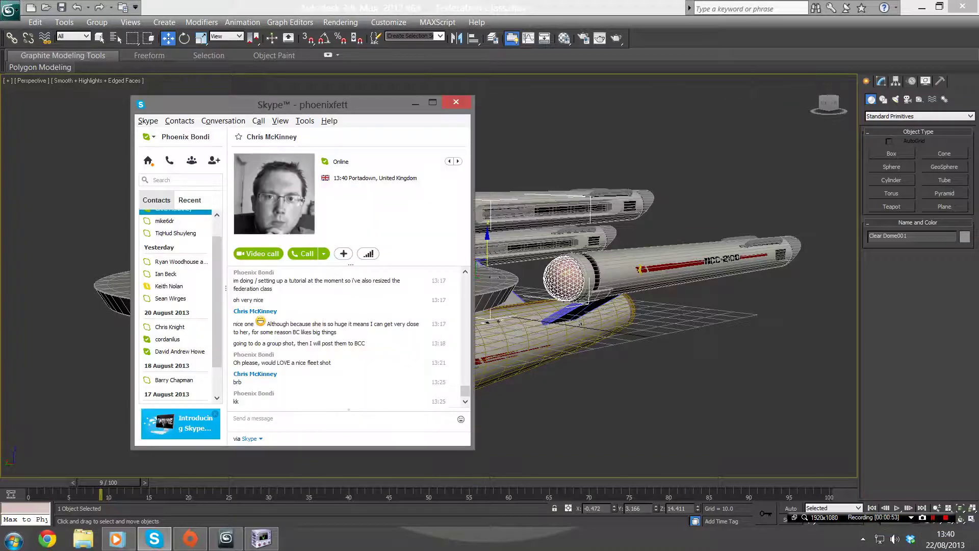
key("alt+F4")
left_click(713, 407)
View the ship from the front and select the inner bussard, followed by the Clear Dome001 object around it
left_click(960, 519)
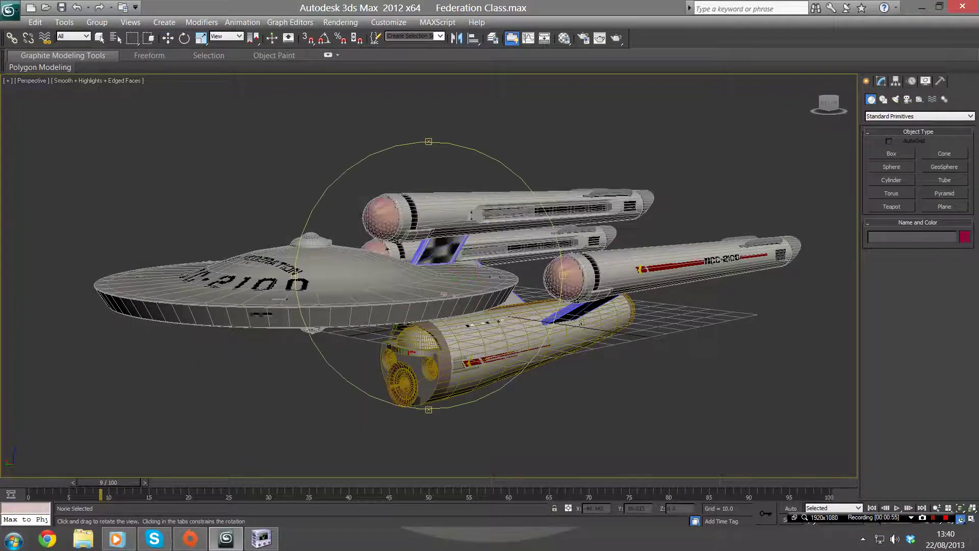
left_click_drag(428, 275, 545, 301)
key("w")
left_click(499, 241)
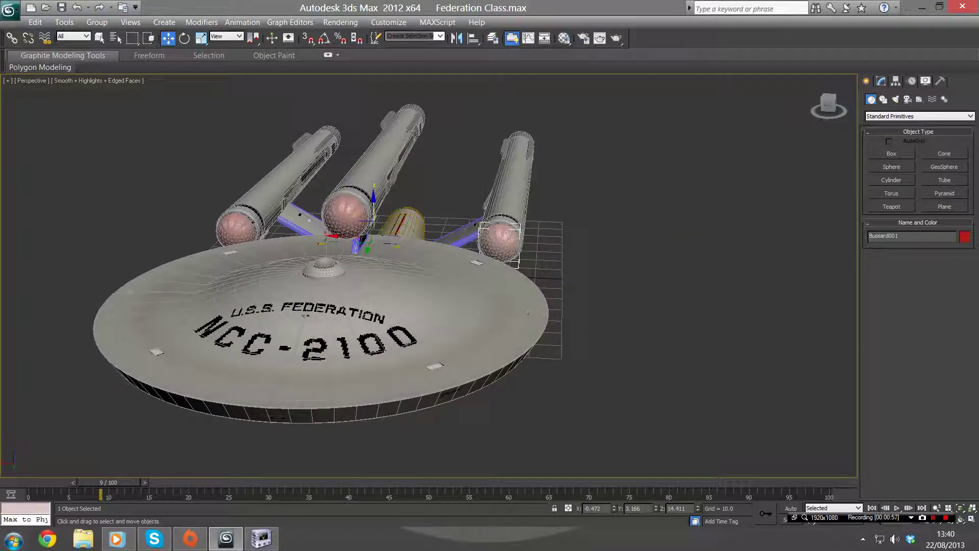
left_click(499, 242)
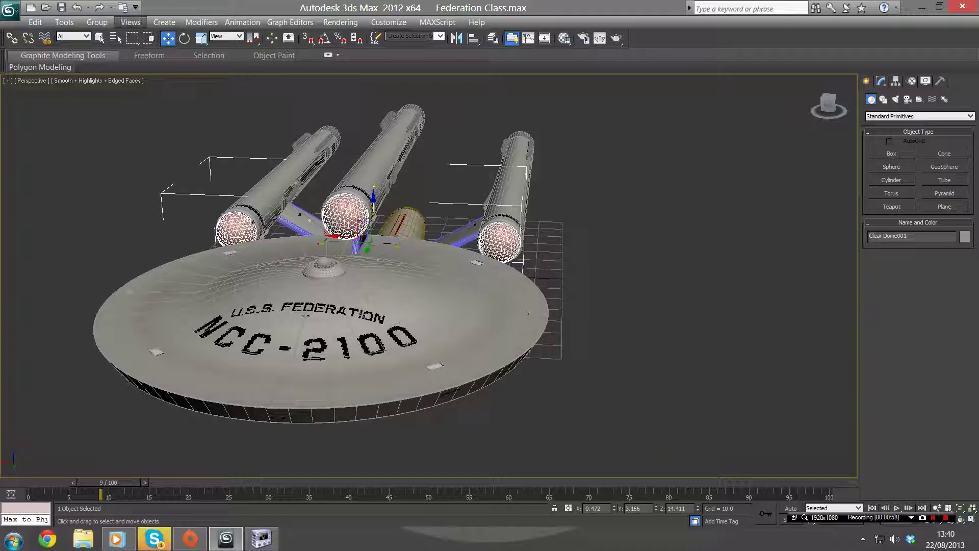
Start a Netimmerse/Gamebryo export of the ship to the Federation Class folder, overwriting the existing fed file
left_click(9, 9)
left_click(44, 215)
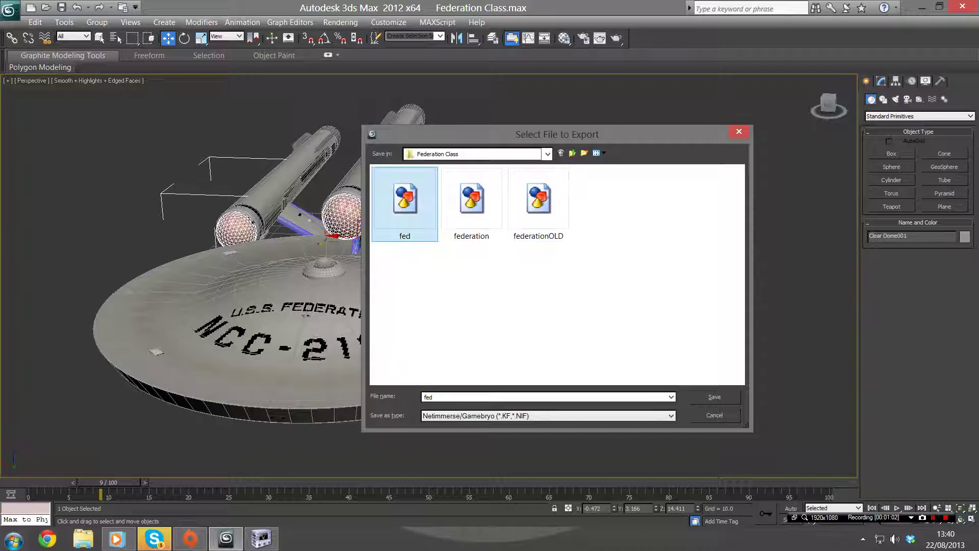
key("Return")
key("y")
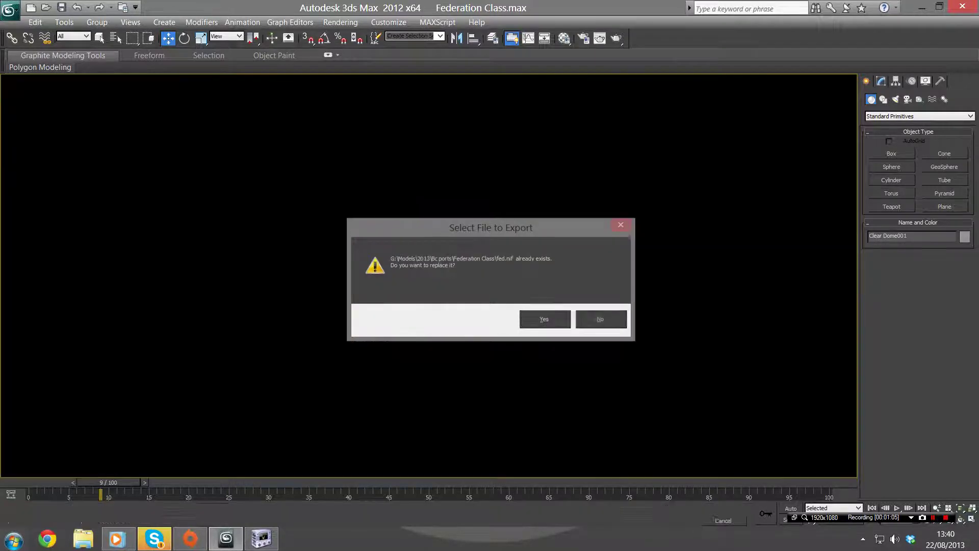
Set the export game to Star Trek: Bridge Commander and export the NIF with Start Nifskope enabled
left_click(435, 135)
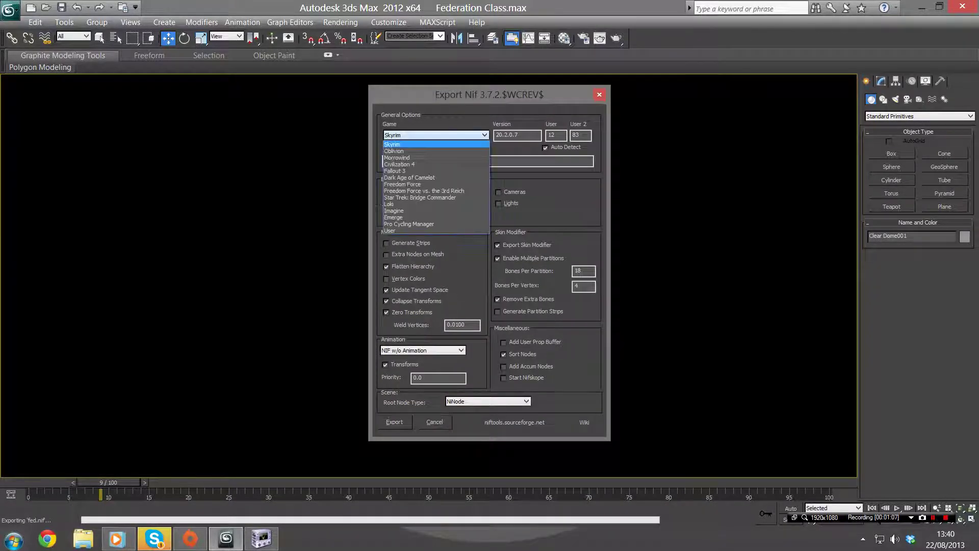
key("Down")
key("Down")
key("Down")
key("Down")
key("Down")
key("Down")
key("Down")
key("Down")
key("Return")
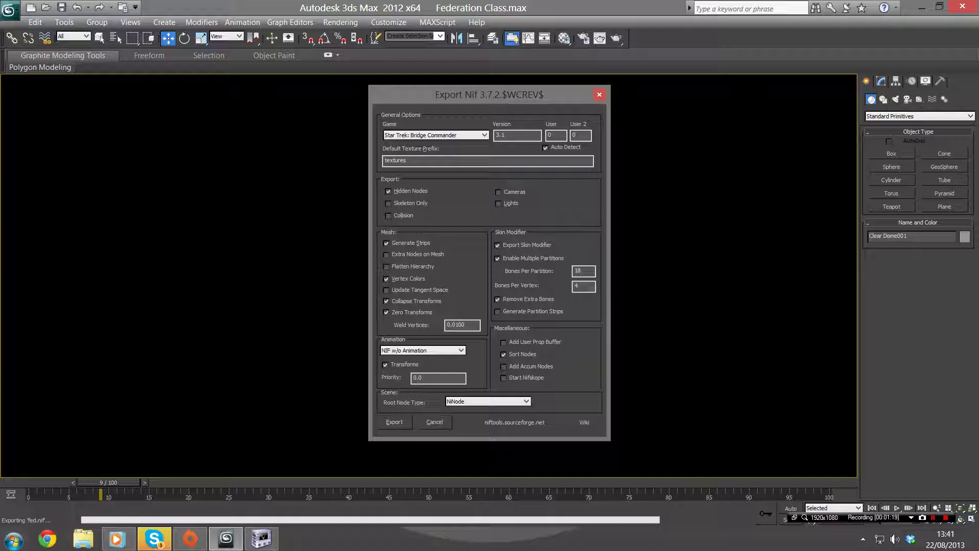
left_click(503, 378)
left_click(497, 311)
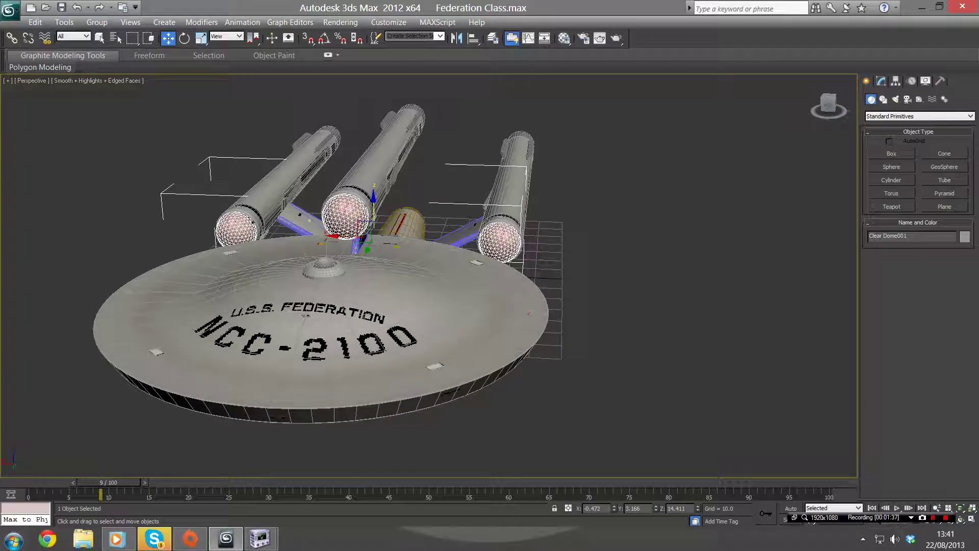
Switch to NifSkope, close the fed.nif window and bring up the federation.nif model
left_click(260, 537)
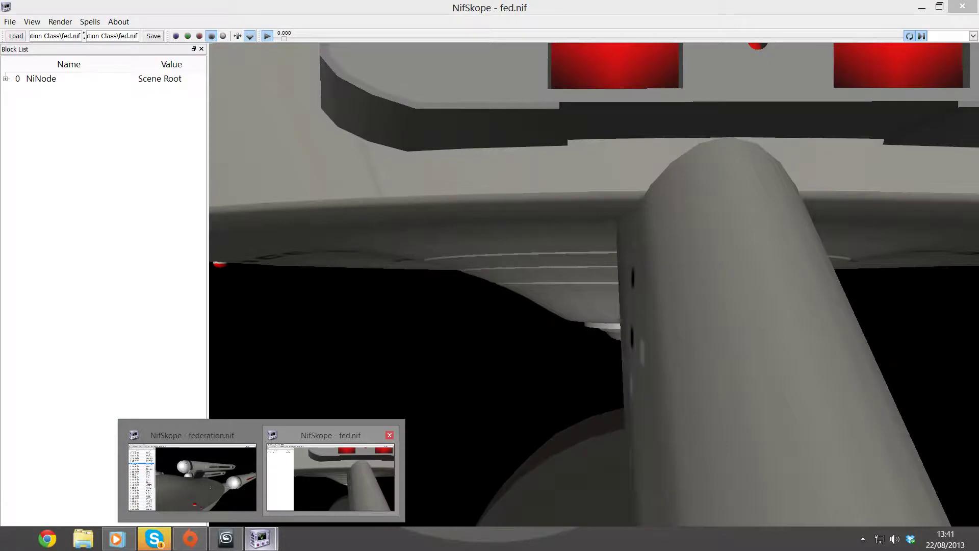
left_click(390, 434)
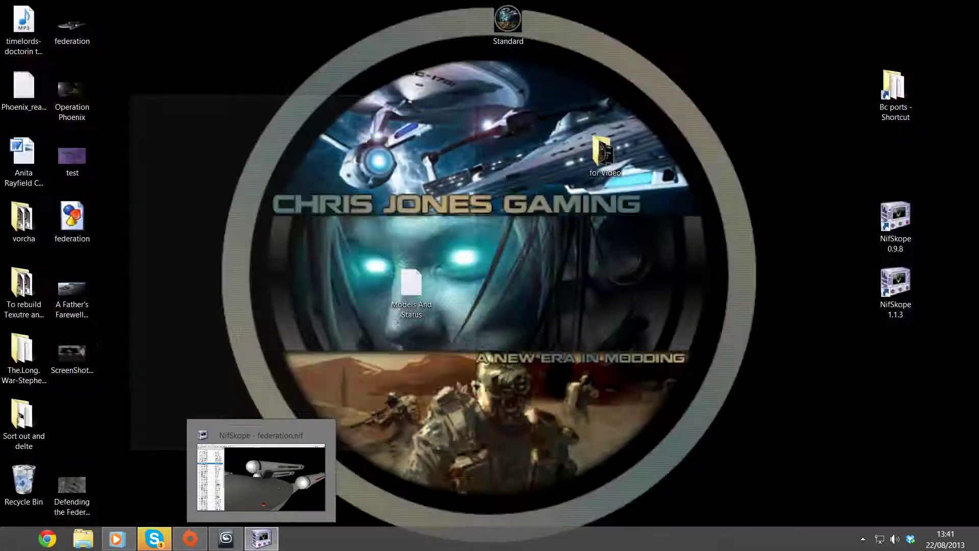
left_click(260, 477)
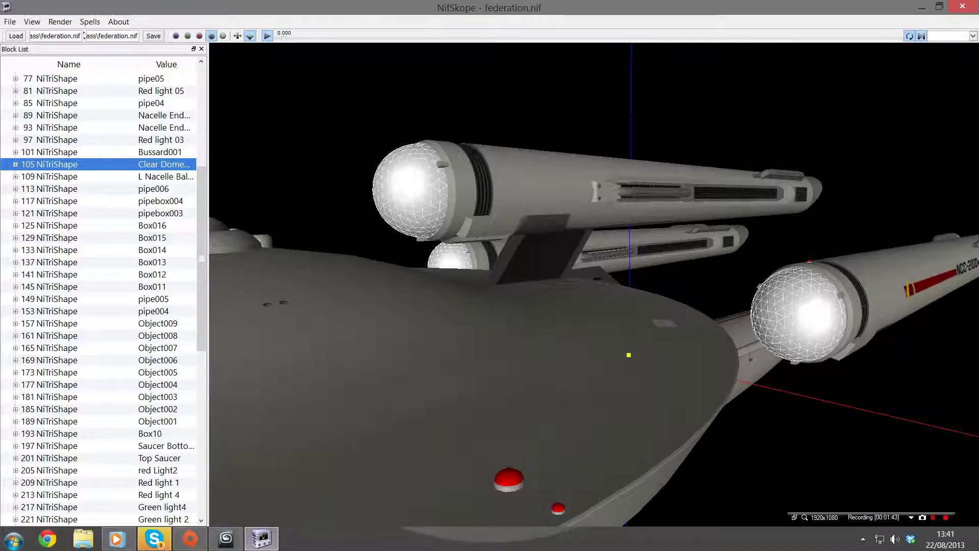
Inspect the whole ship, including the top saucer, and select the clear dome on the upper nacelle
left_click(459, 332)
scroll(459, 332, "down", 3)
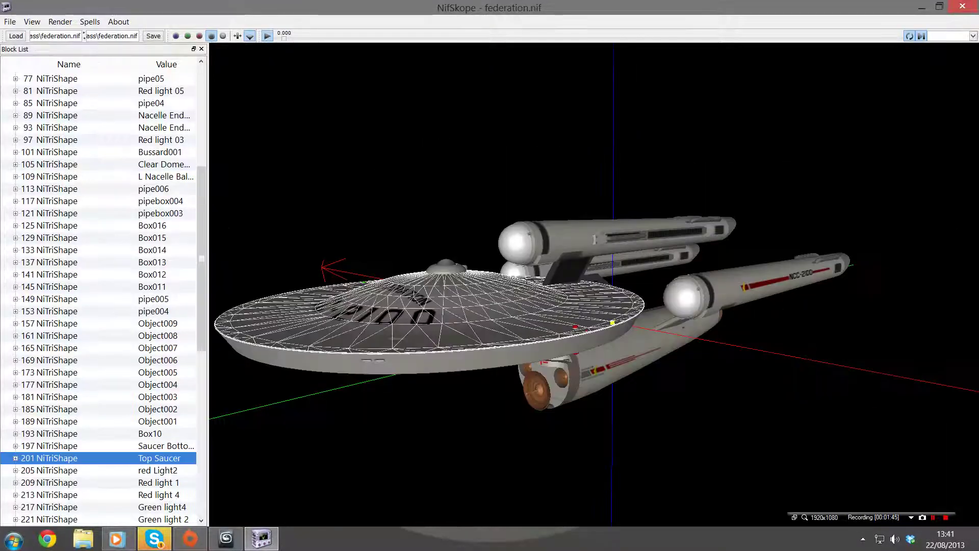
scroll(594, 284, "up", 3)
left_click(410, 188)
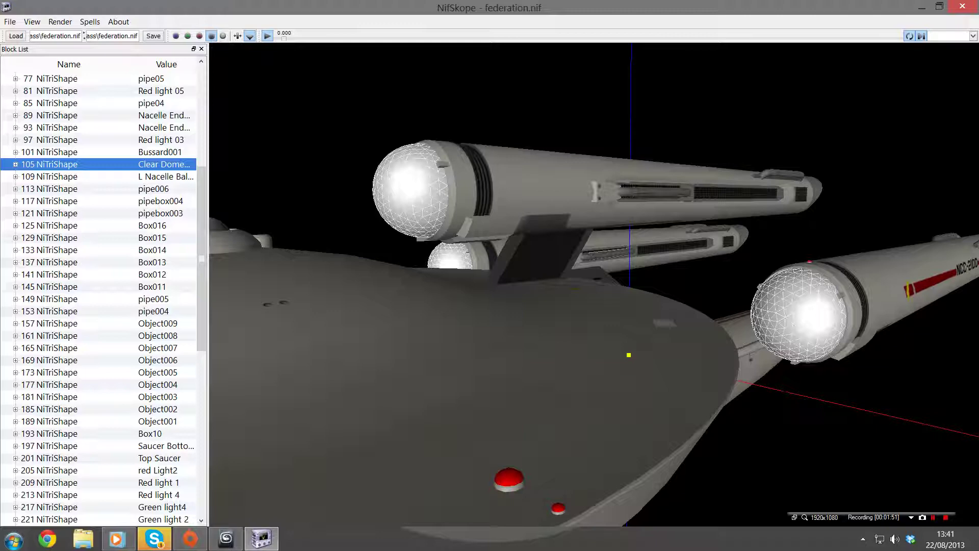
Show the Block Details, widen the Block List to reveal full names, and expand the Clear Dome001 NiTriShape
left_click_drag(201, 258, 201, 158)
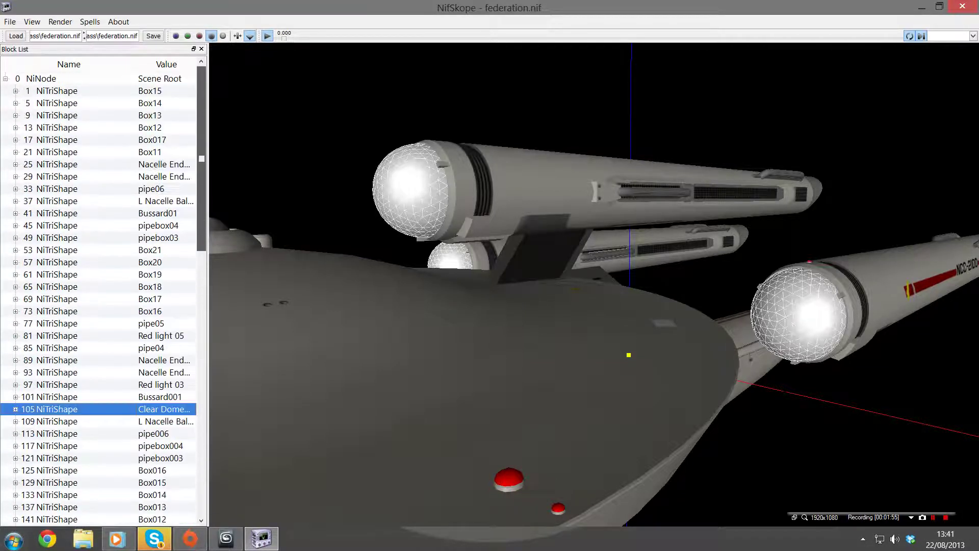
key("F2")
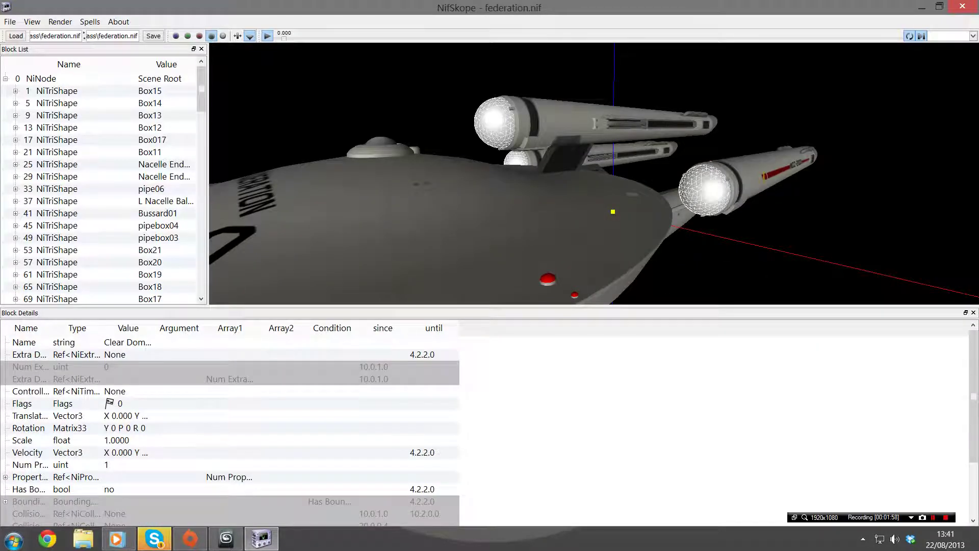
key("alt+Tab")
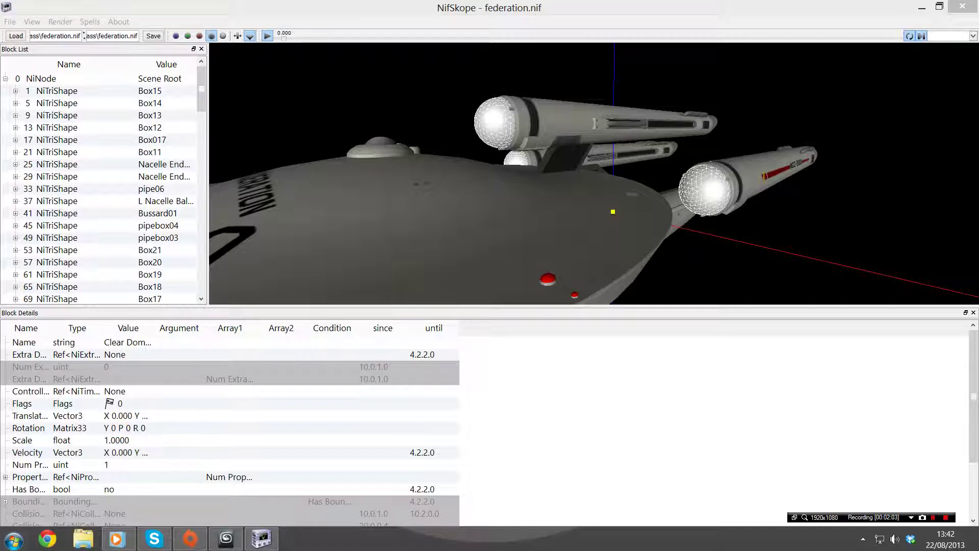
key("alt+Tab")
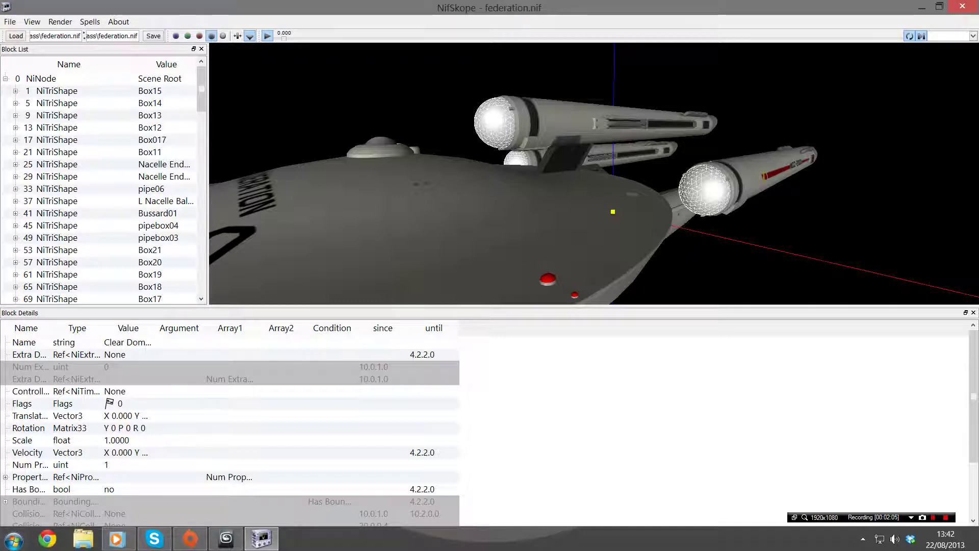
left_click_drag(202, 88, 202, 147)
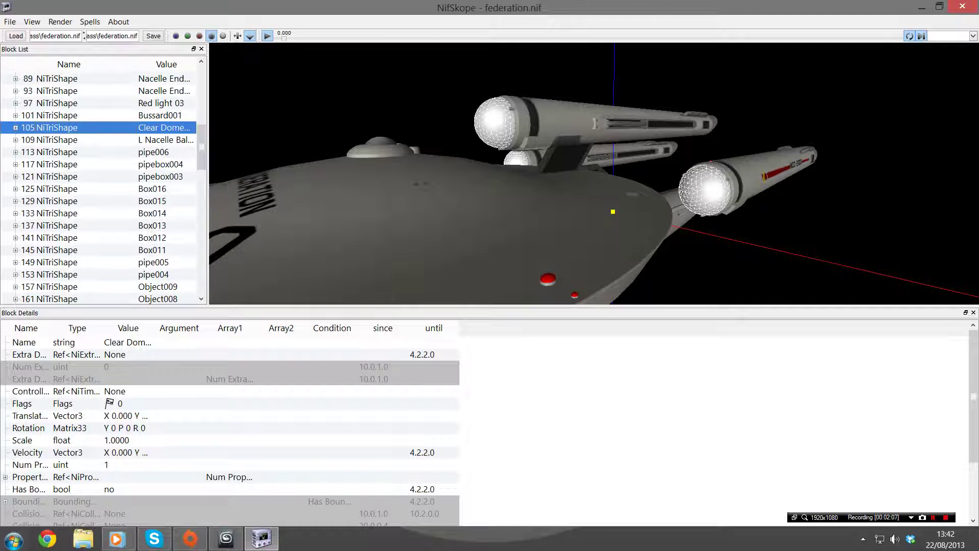
left_click_drag(208, 148, 243, 148)
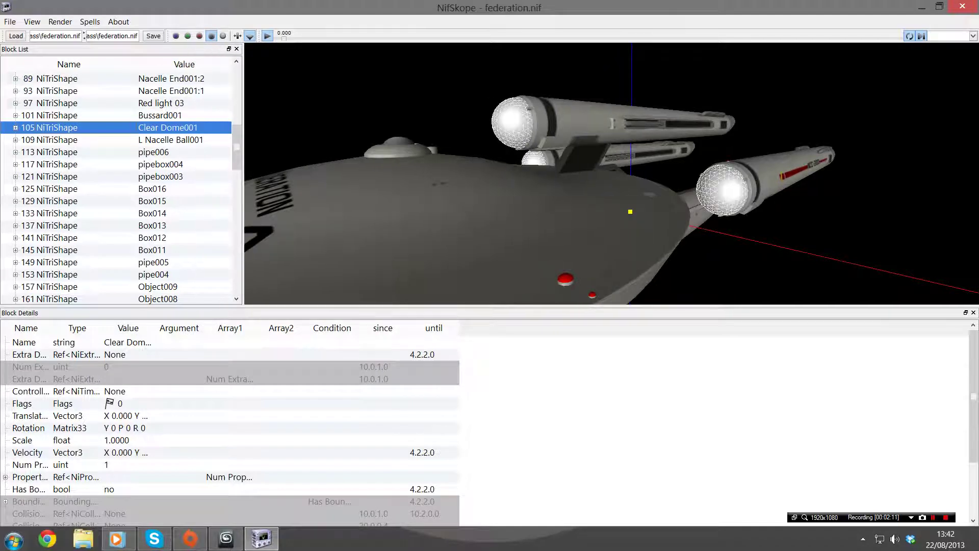
key("Right")
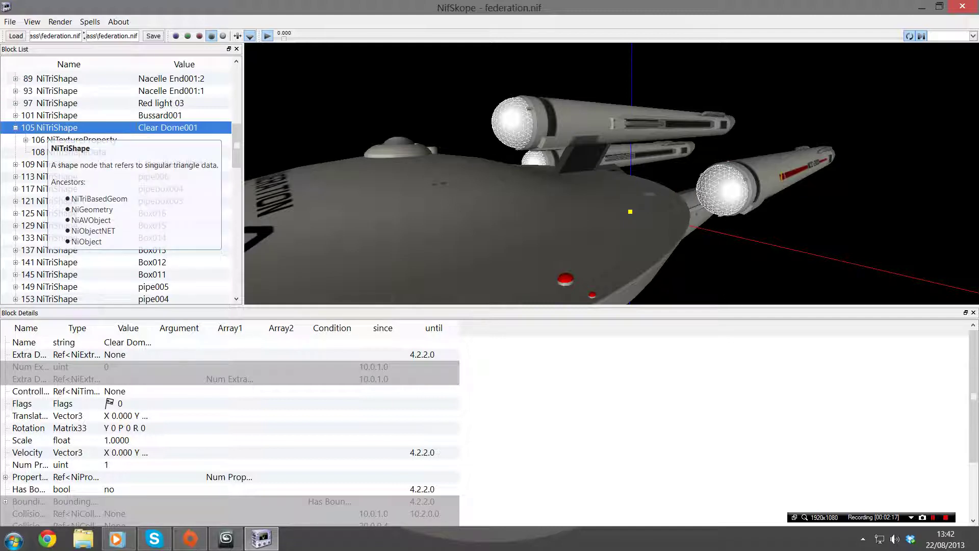
Attach a NiAlphaProperty to the Clear Dome001 NiTriShape
right_click(57, 113)
mouse_move(79, 132)
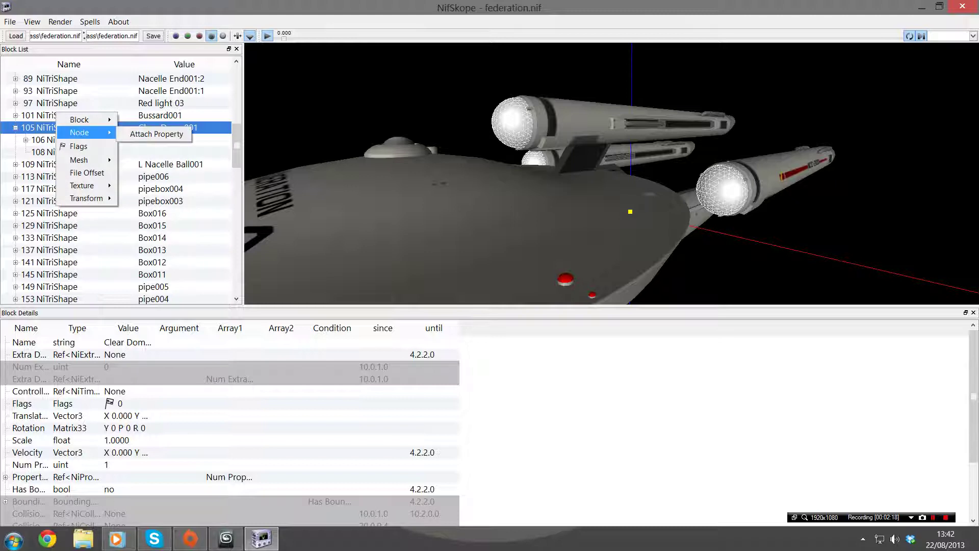
left_click(148, 136)
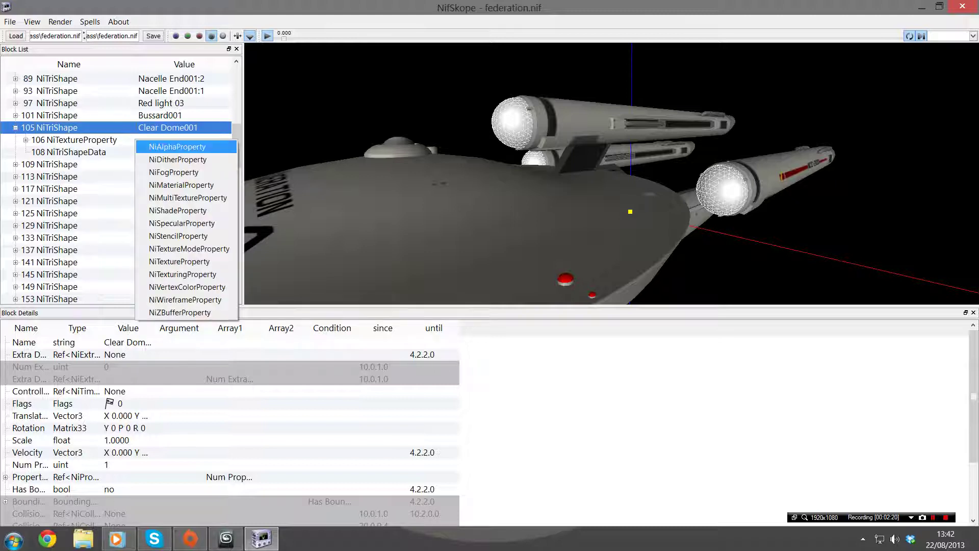
left_click(177, 146)
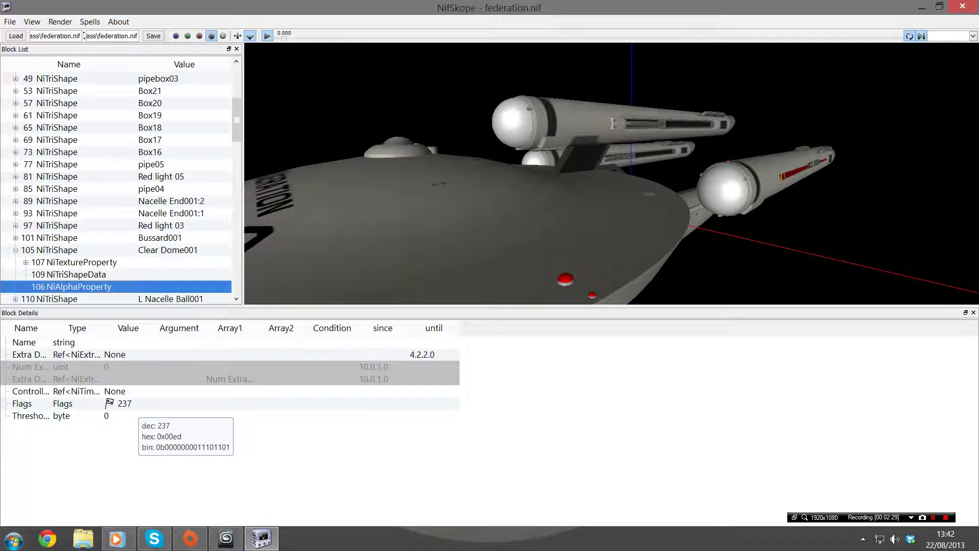
Set the Source Blend Mode in the new NiAlphaProperty's flags to Src Color
left_click(109, 403)
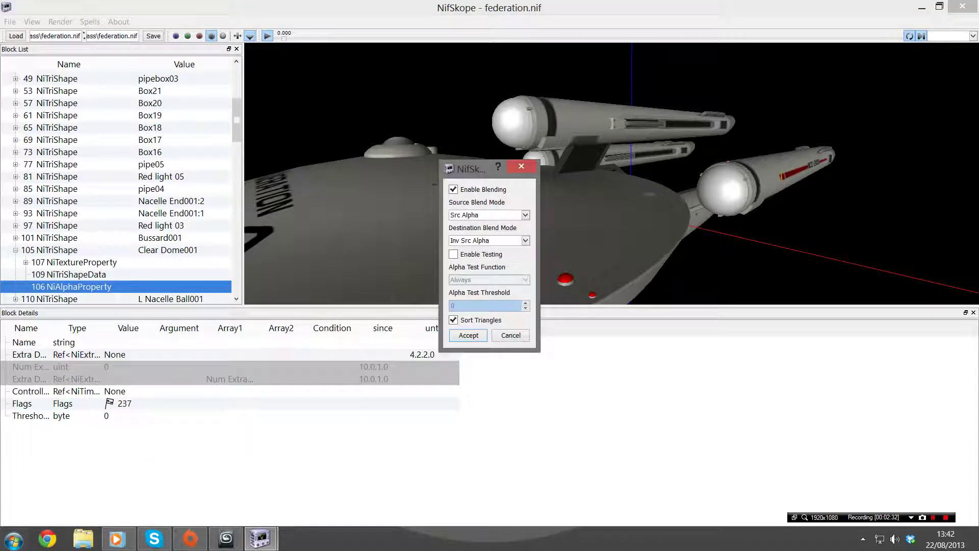
left_click(489, 215)
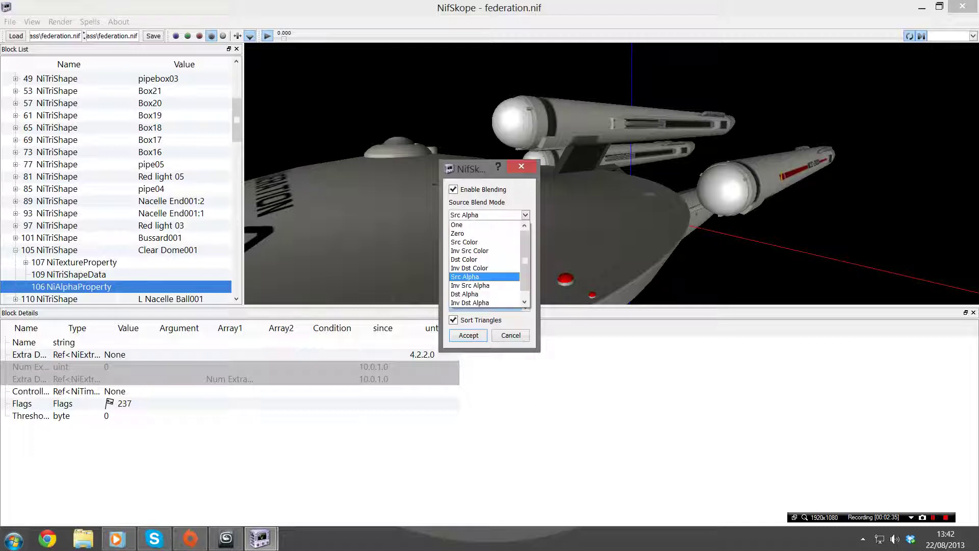
left_click(464, 242)
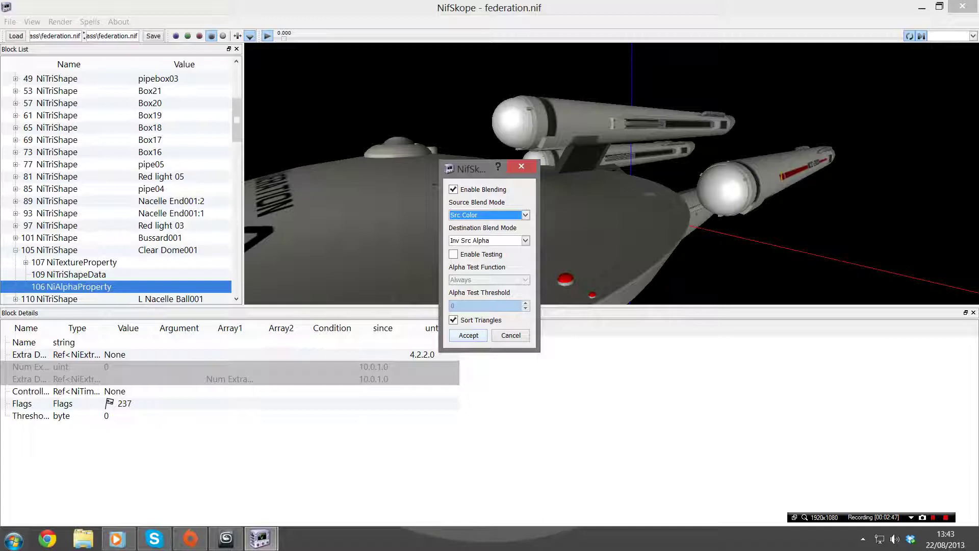
key("Return")
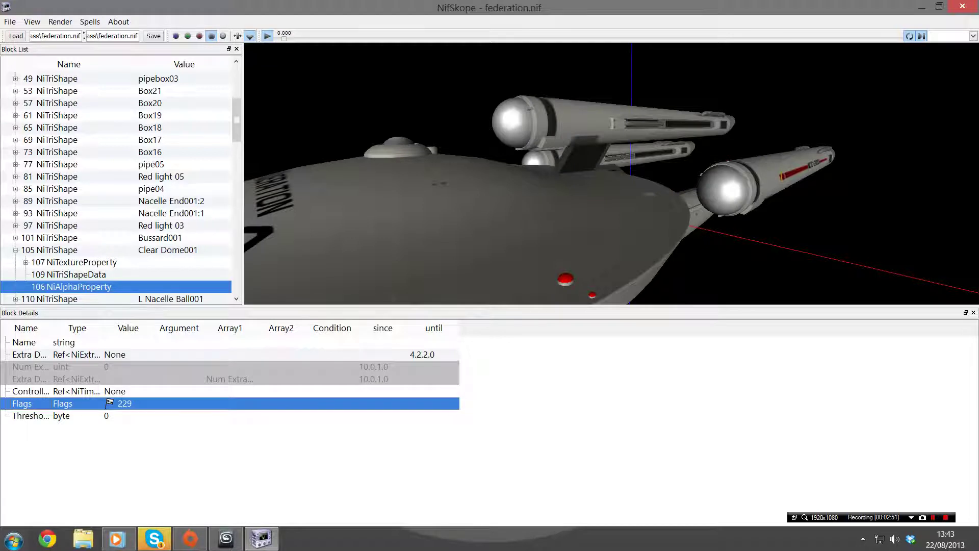
Expand the Clear Dome001 NiTextureProperty and replace its NiImage texture with bussards01.tga
left_click(57, 250)
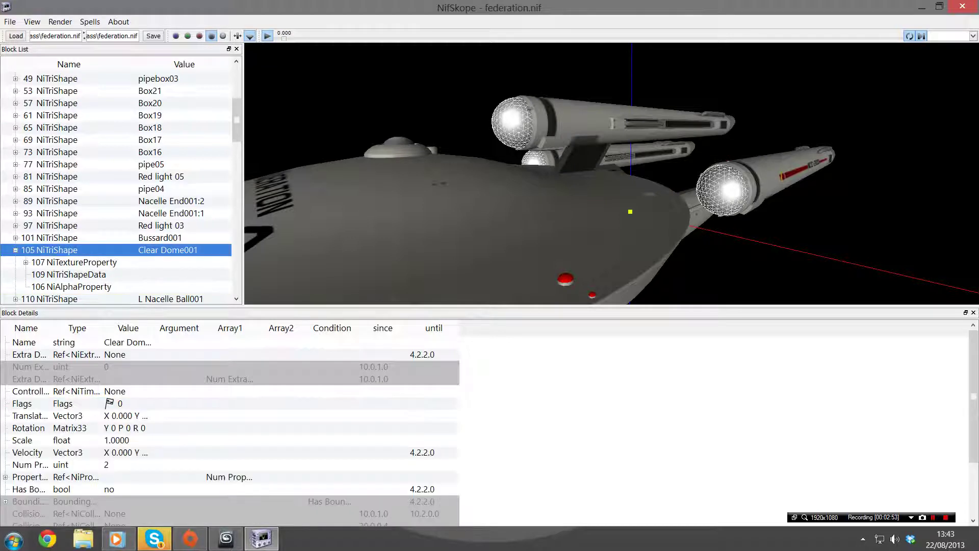
left_click(25, 262)
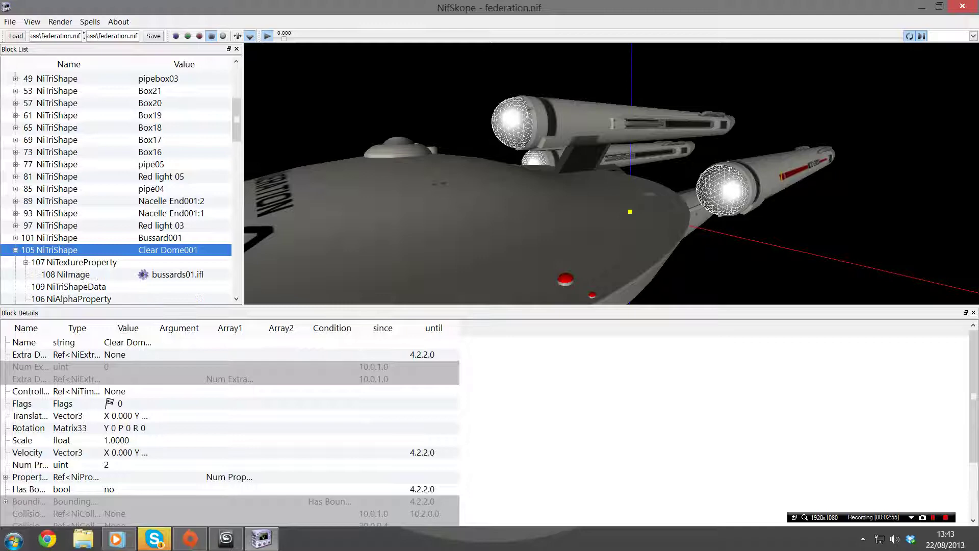
left_click(143, 274)
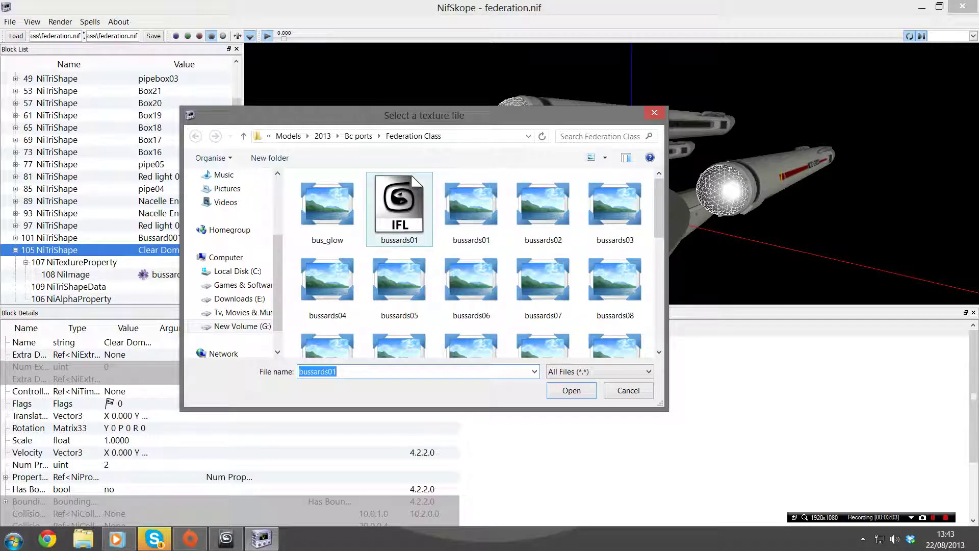
mouse_move(408, 212)
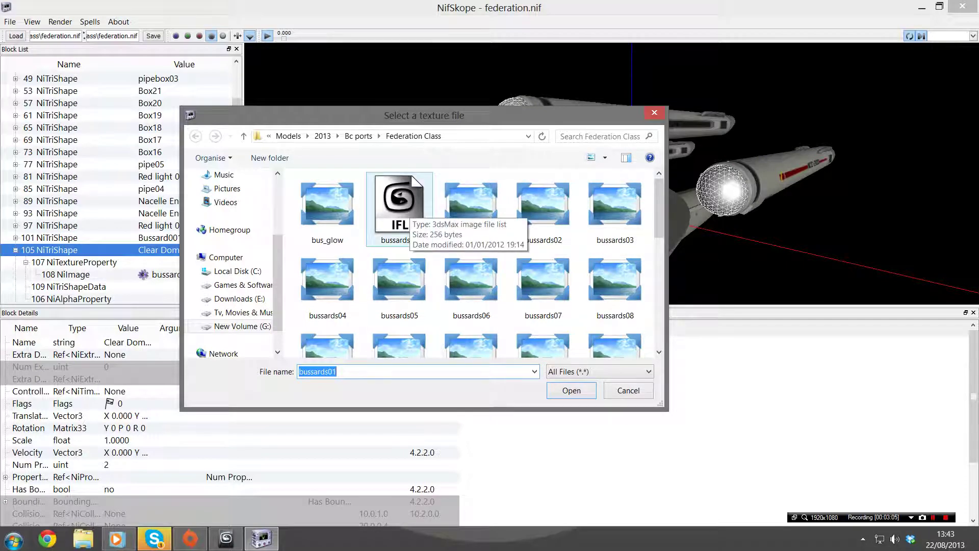
left_click(471, 209)
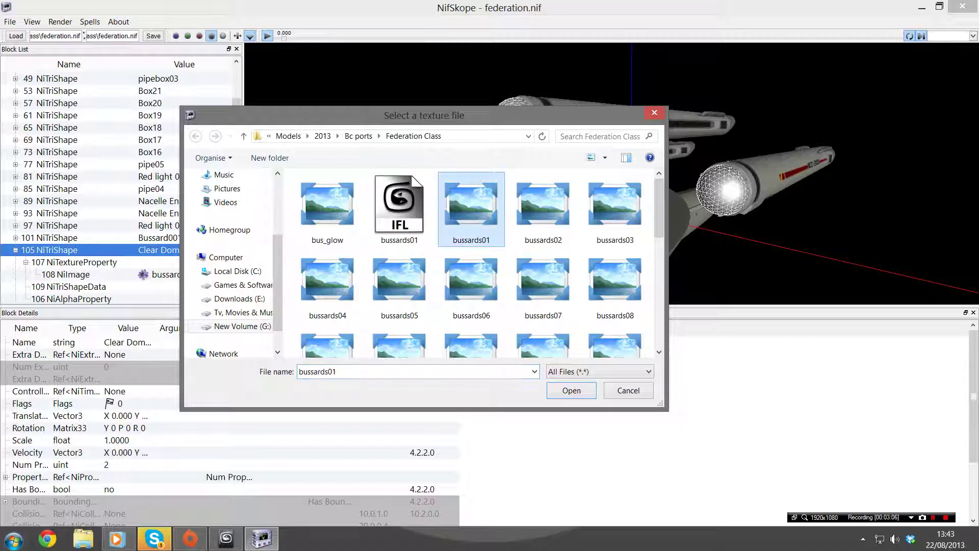
key("Return")
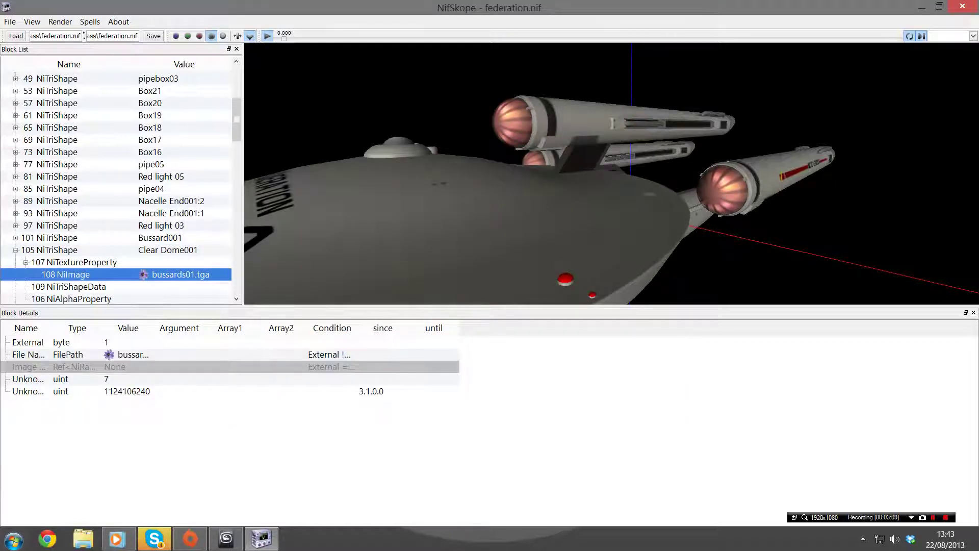
right_click(90, 258)
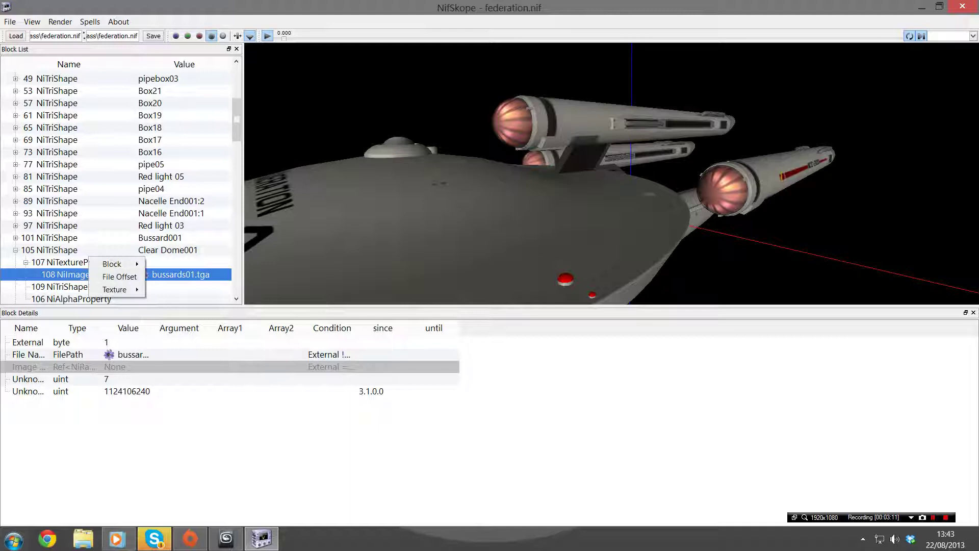
mouse_move(113, 264)
left_click(166, 290)
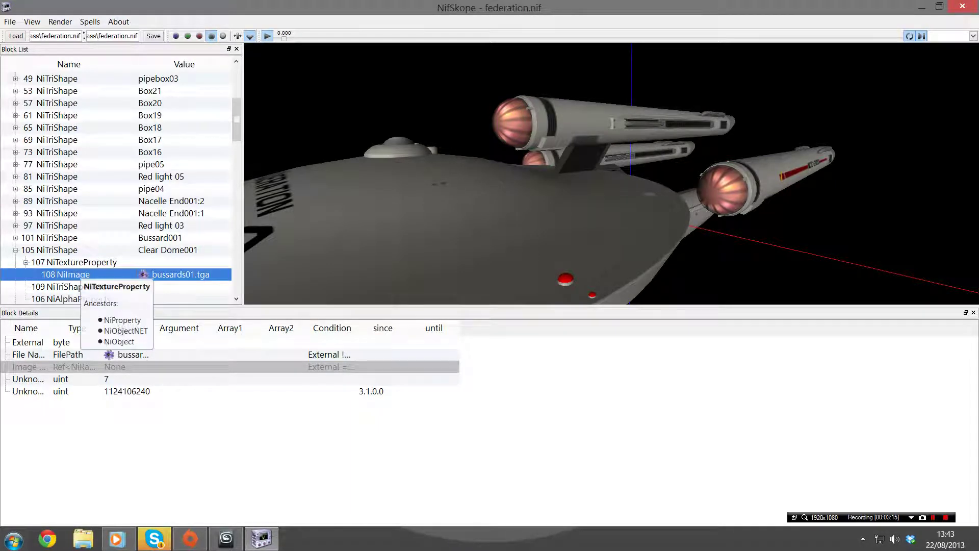
Insert a NiFlipController block from the Clear Dome001 NiTextureProperty
left_click(80, 263)
right_click(80, 250)
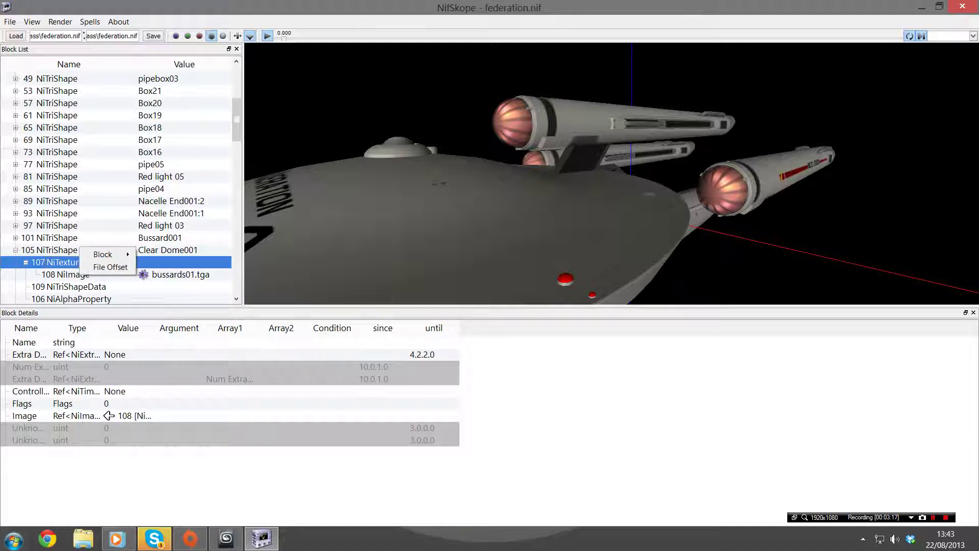
mouse_move(103, 254)
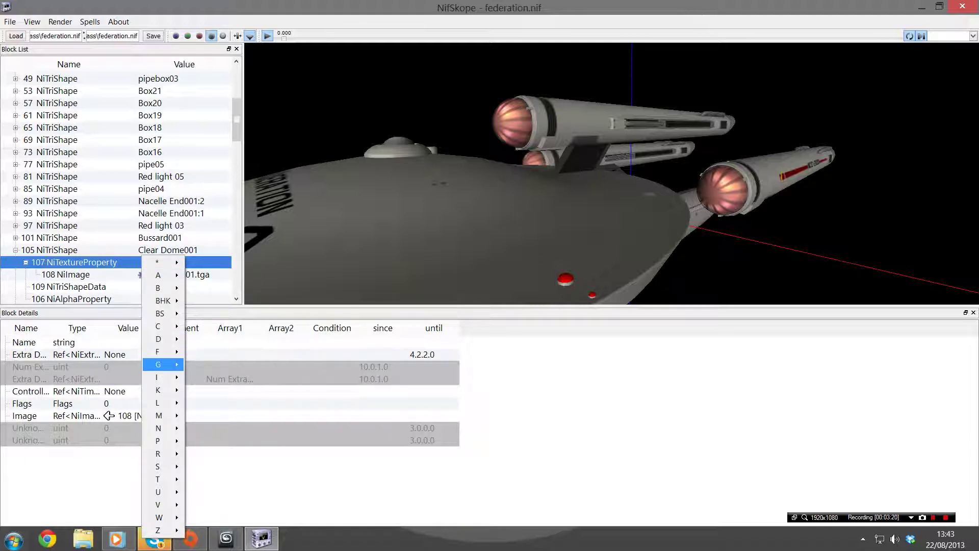
mouse_move(163, 352)
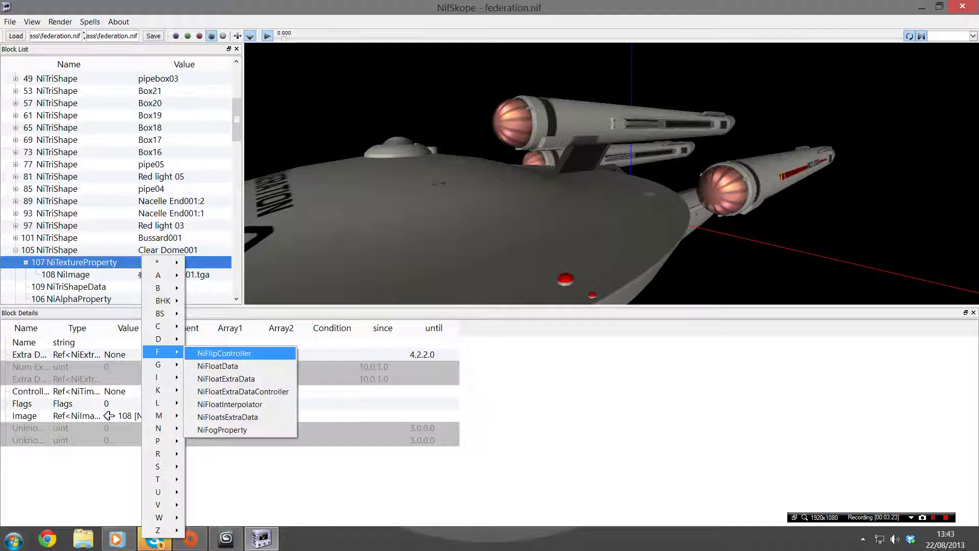
key("Return")
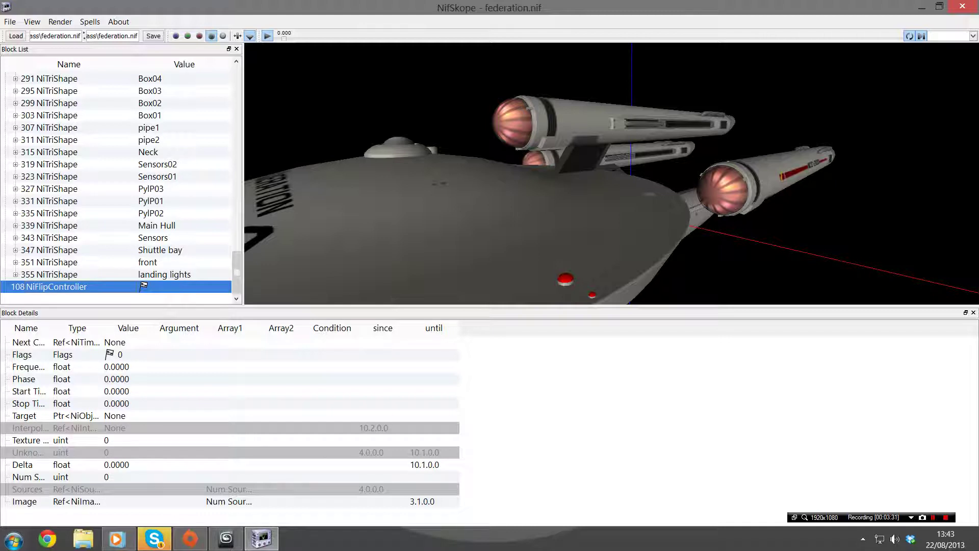
Set the Controller of the Clear Dome001 NiTextureProperty to block 108, the inserted NiFlipController
scroll(90, 278, "up", 9)
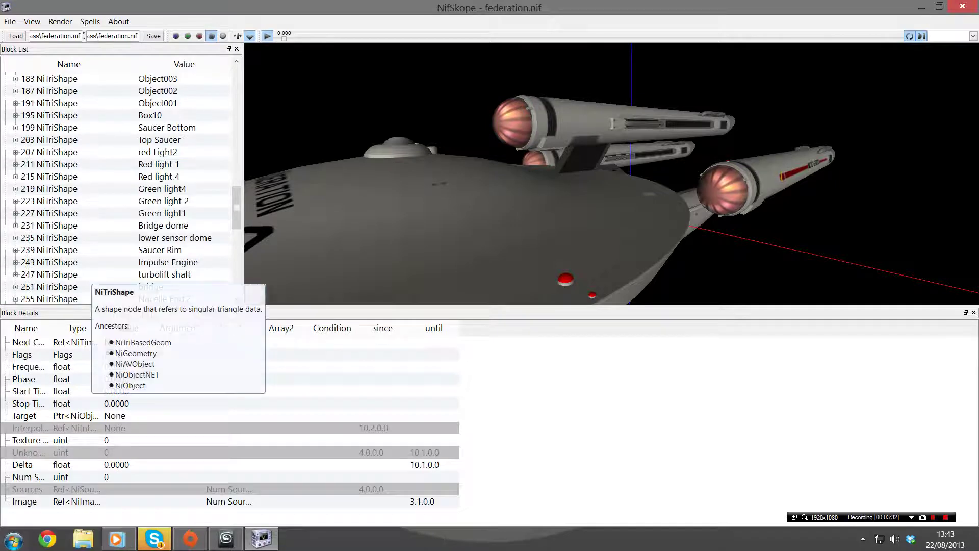
scroll(89, 278, "up", 4)
left_click(721, 189)
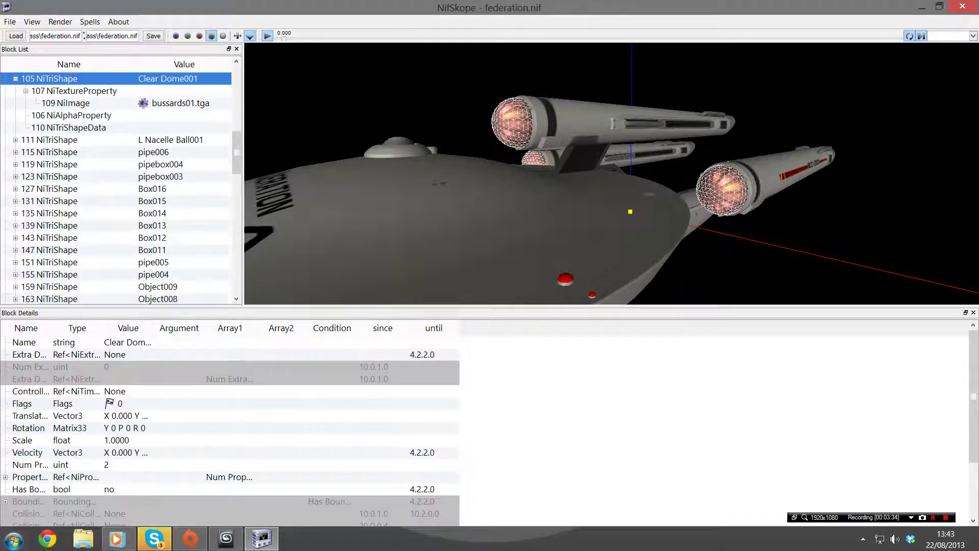
left_click(74, 91)
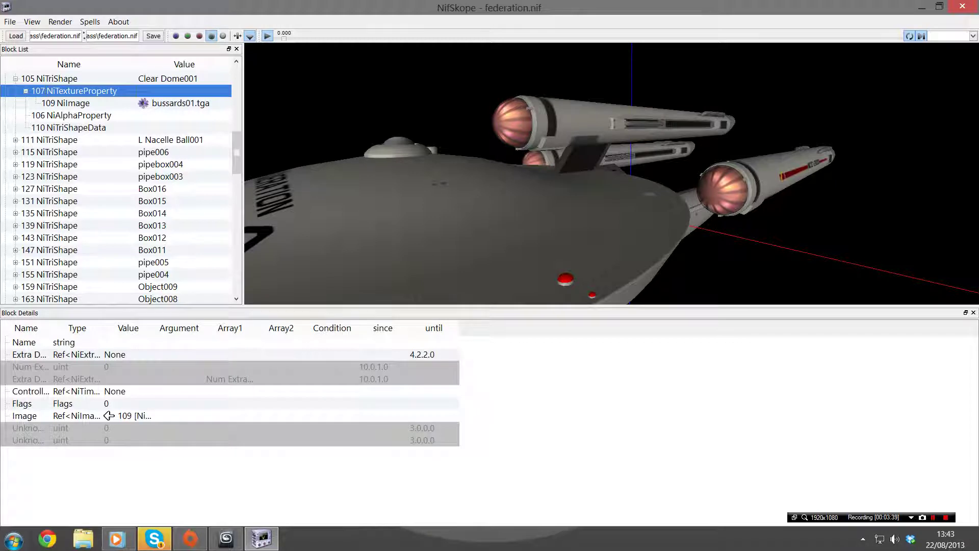
left_click(115, 391)
left_click_drag(236, 152, 236, 272)
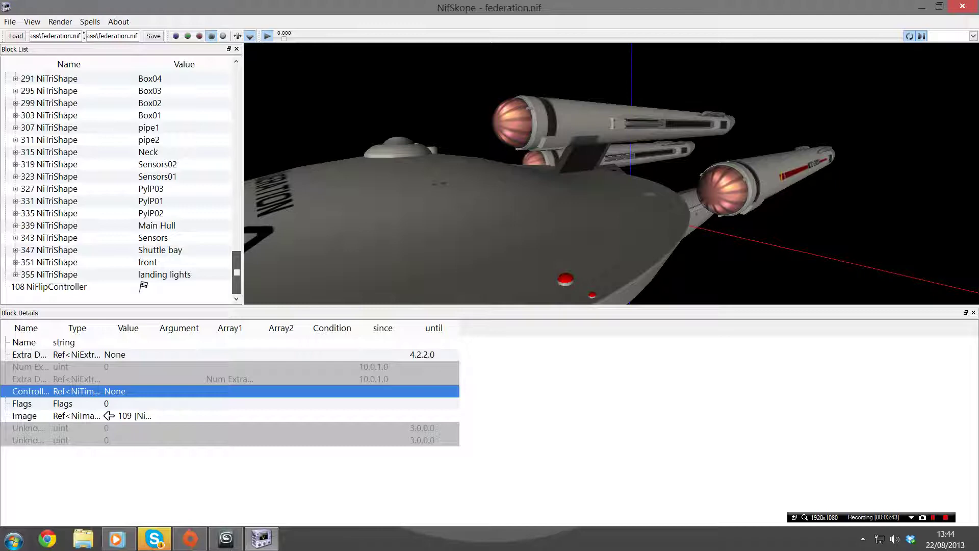
left_click_drag(236, 272, 236, 133)
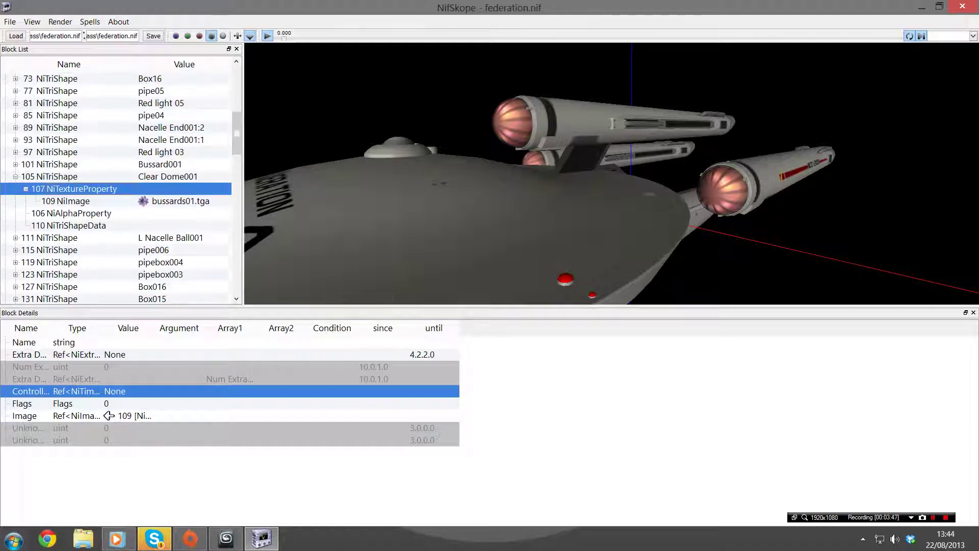
double_click(114, 391)
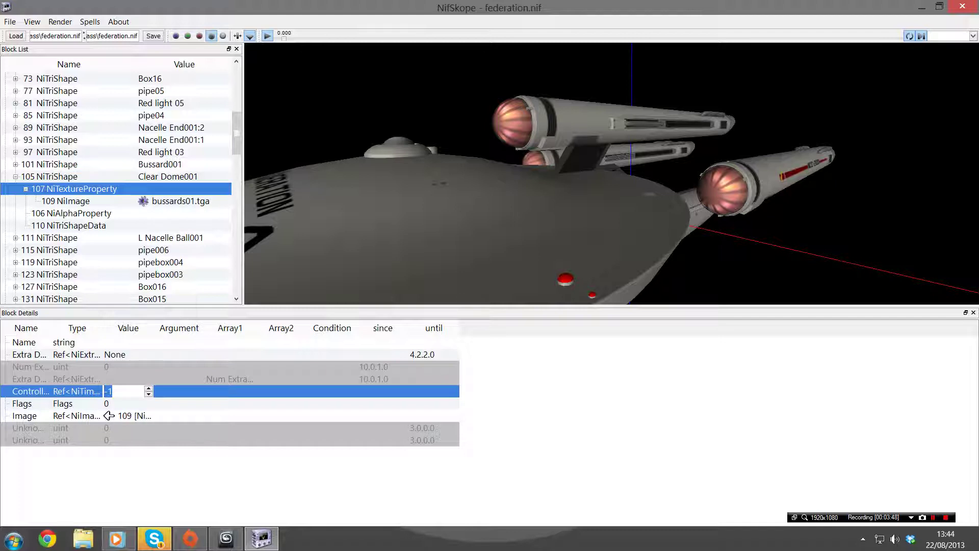
type("108")
key("Return")
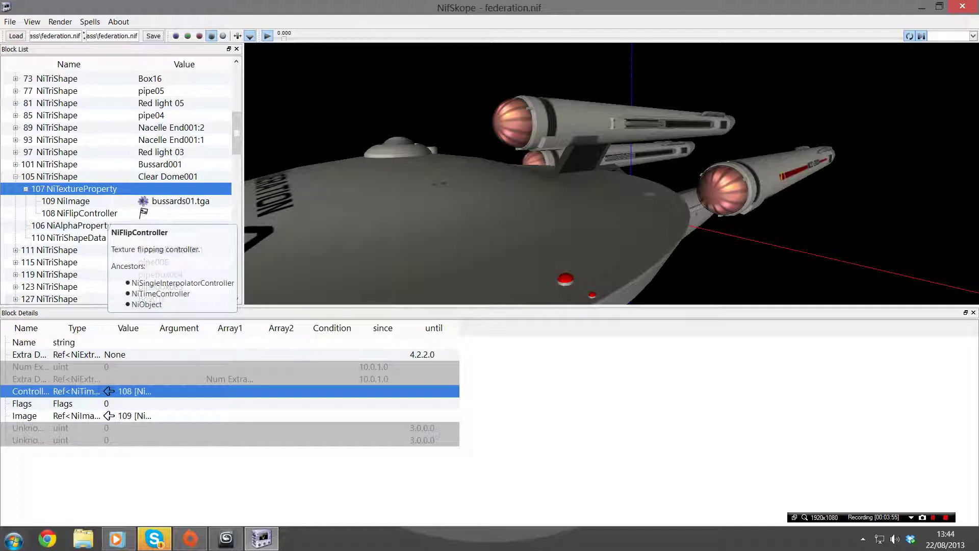
Make the NiFlipController active with Cycle loop mode, and set its Target to NiTextureProperty block 107
double_click(143, 213)
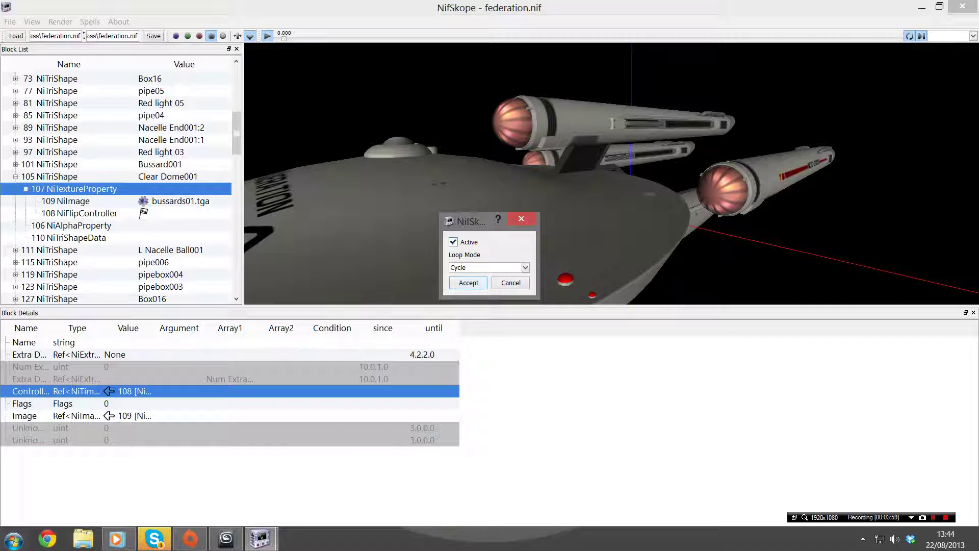
left_click(468, 283)
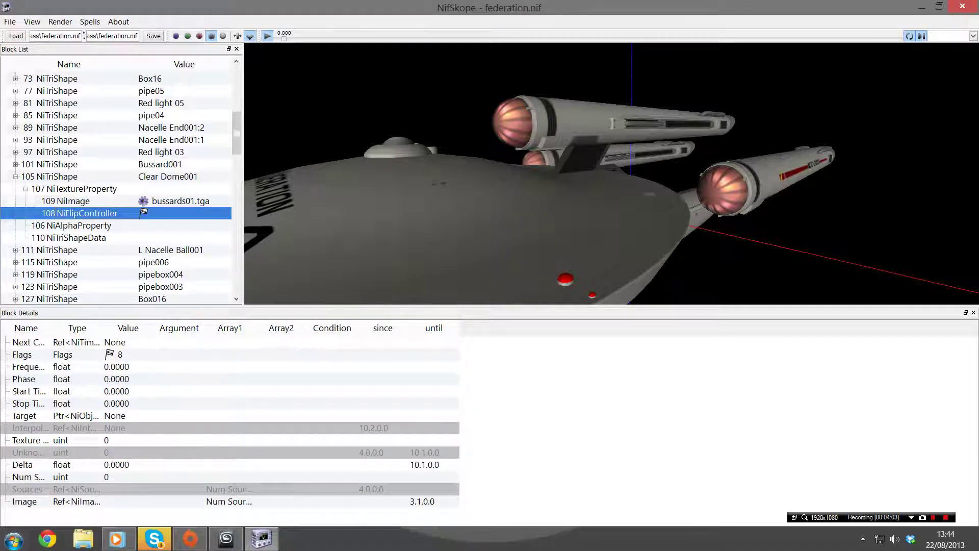
left_click(114, 416)
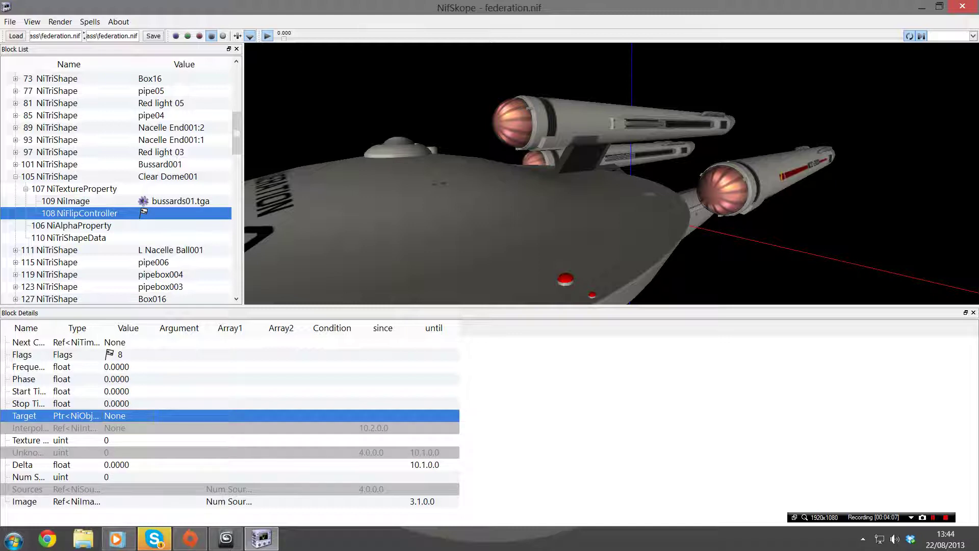
double_click(115, 415)
key("ctrl+a")
type("107")
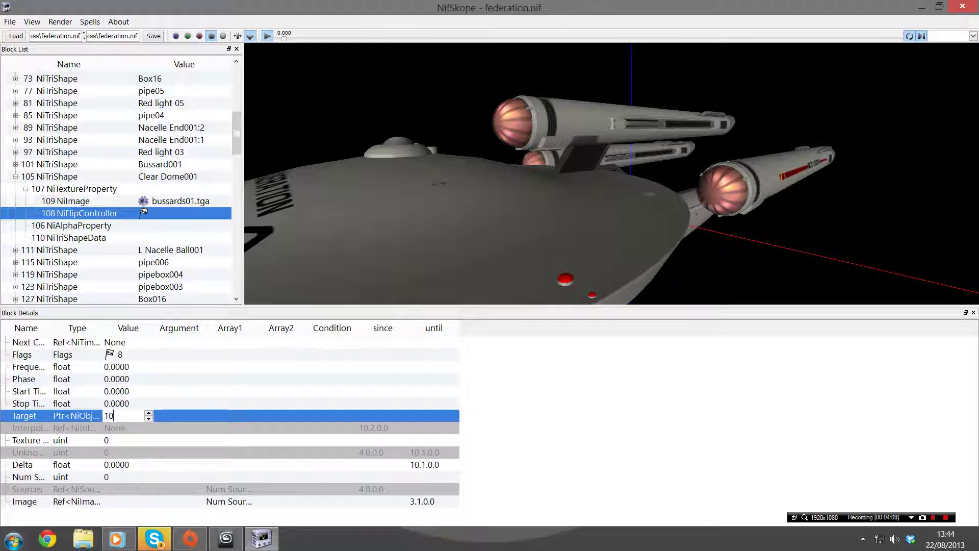
key("Return")
key("Return")
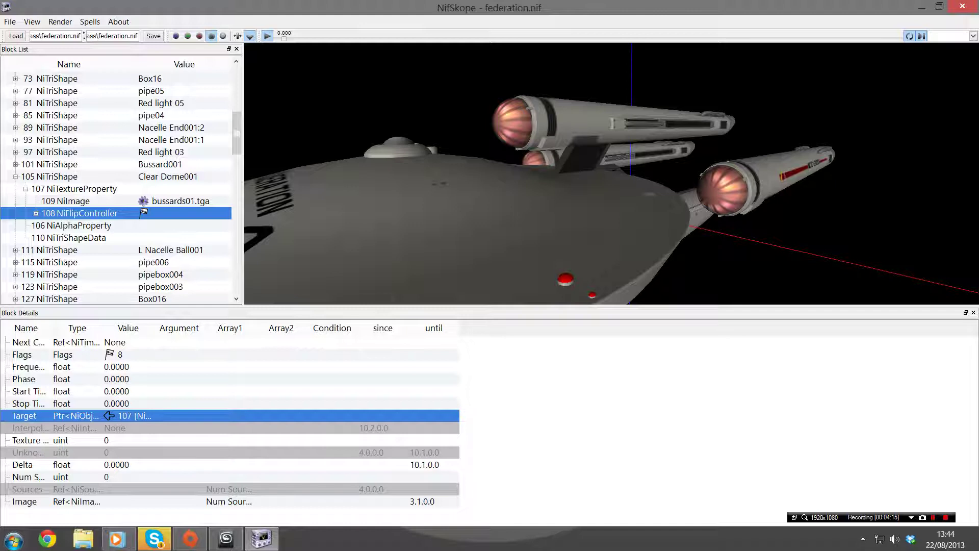
left_click(35, 213)
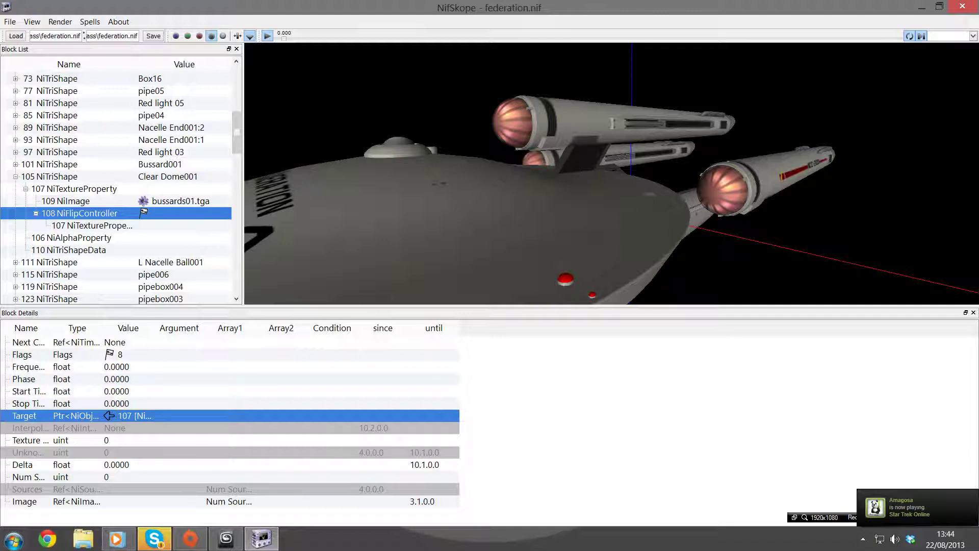
Set the NiFlipController's Frequency to 1 and its Stop Time to 1.778
double_click(116, 367)
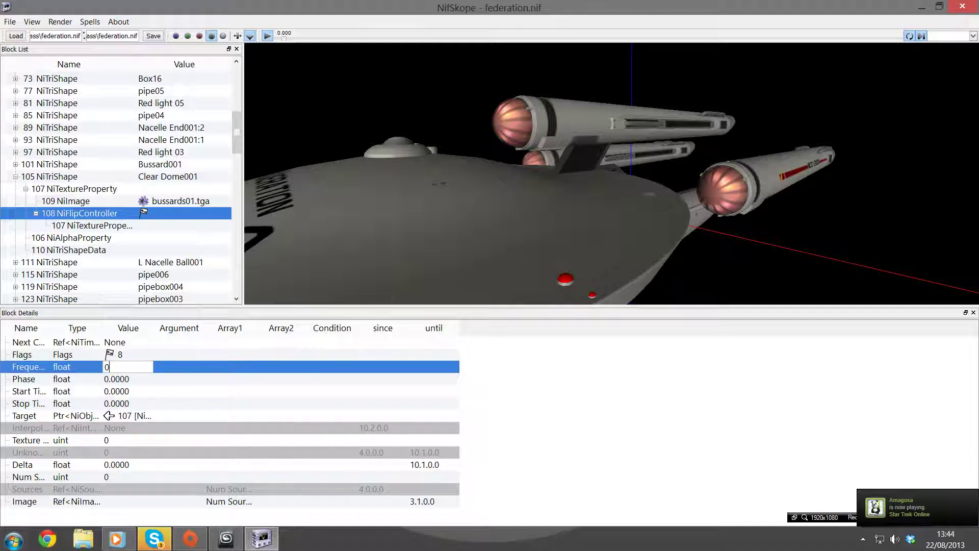
key("BackSpace")
type("1")
key("Return")
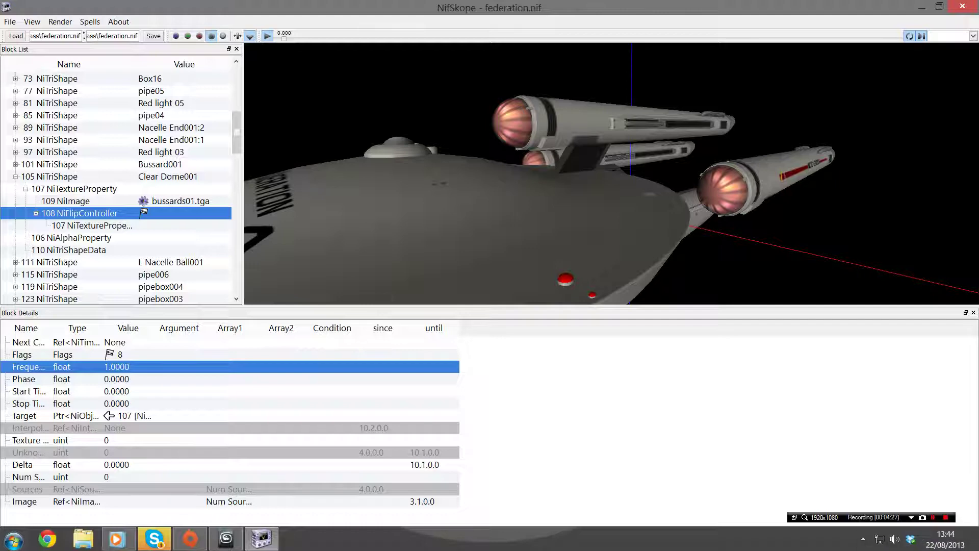
double_click(116, 404)
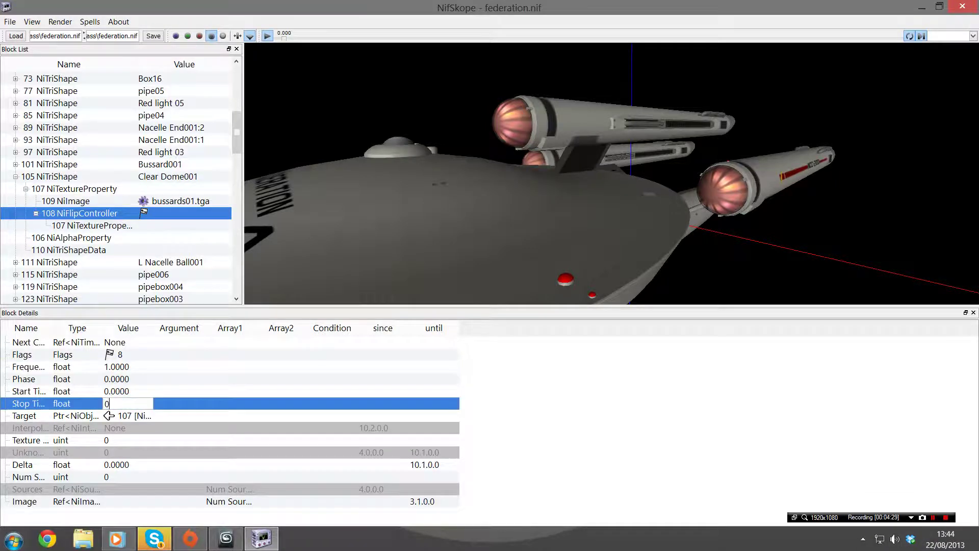
key("BackSpace")
type("1.778")
Set the NiFlipController's Delta to 0.1111
double_click(116, 464)
left_click_drag(110, 464, 104, 464)
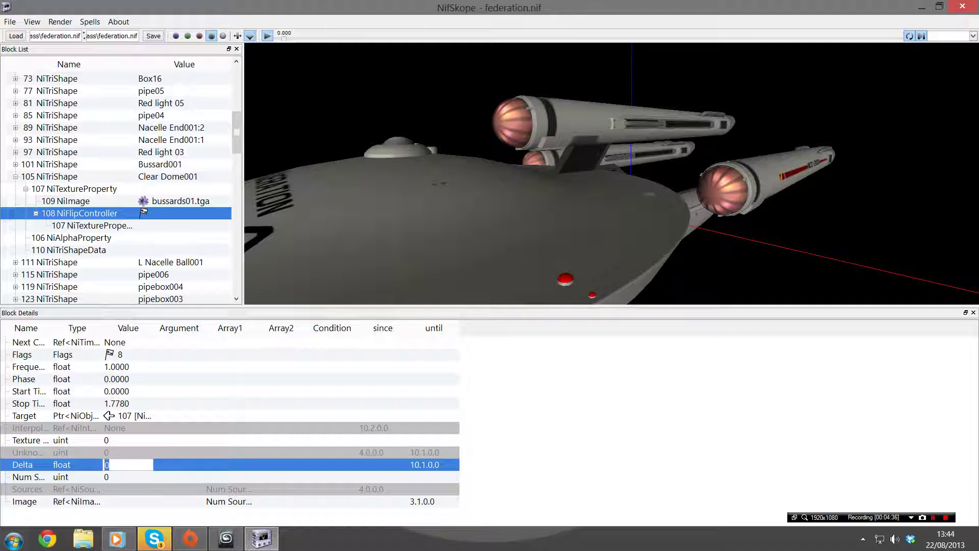
type("0.1111")
key("Return")
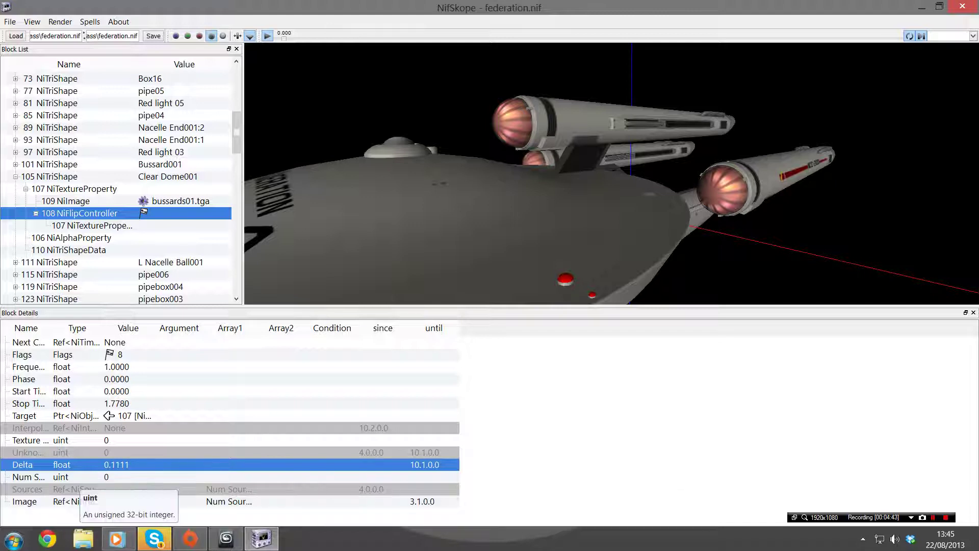
Widen the Block Details names to read them in full, and set the NiFlipController's Num Sources to 16
left_click(116, 476)
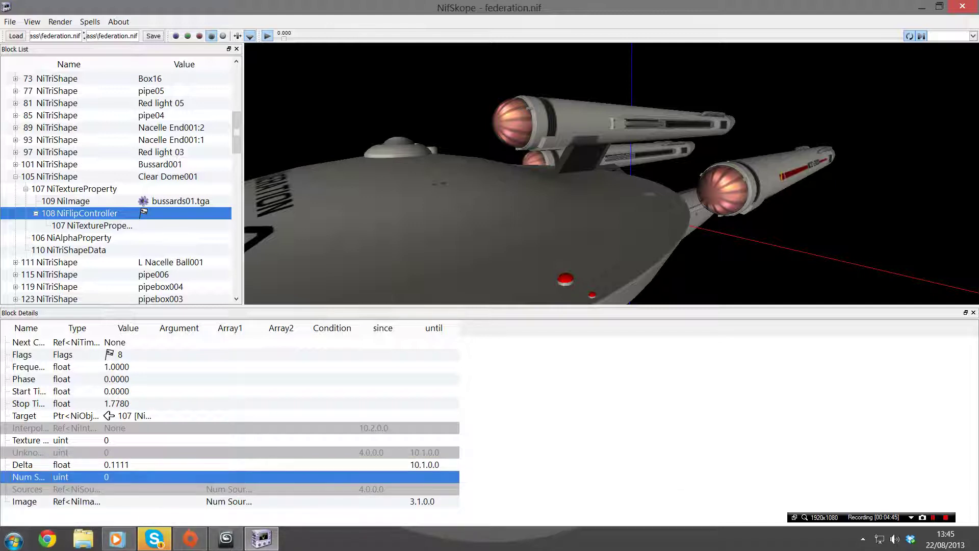
left_click_drag(51, 328, 130, 328)
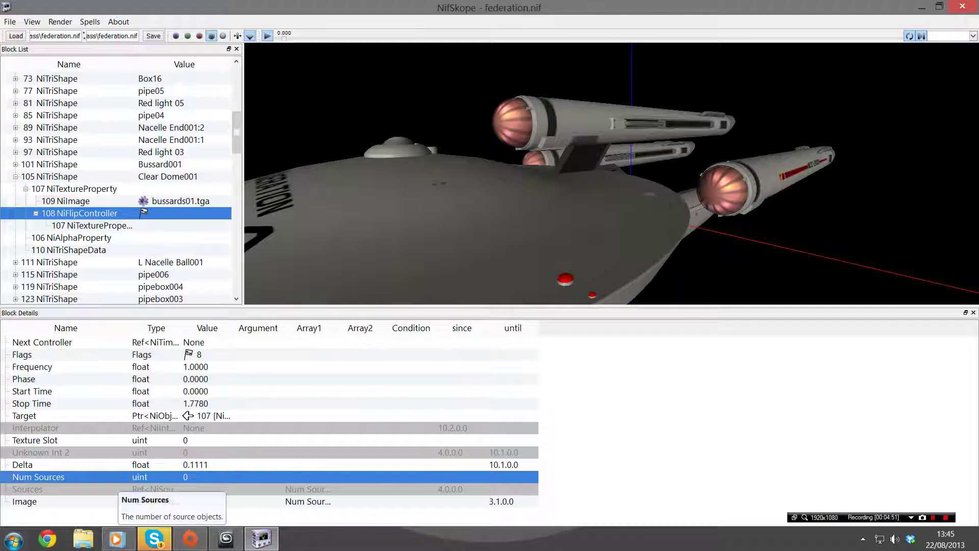
left_click(198, 477)
left_click_drag(190, 477, 182, 477)
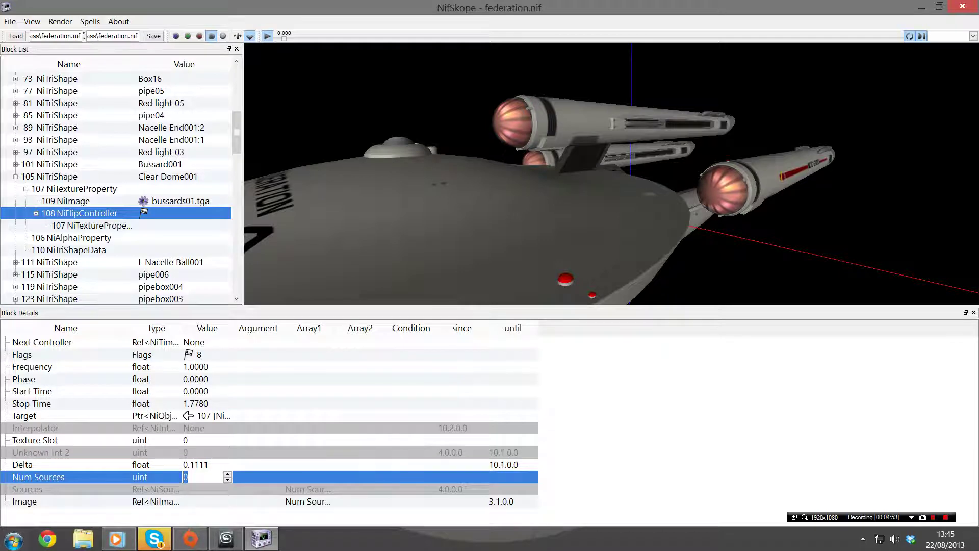
type("16")
key("Return")
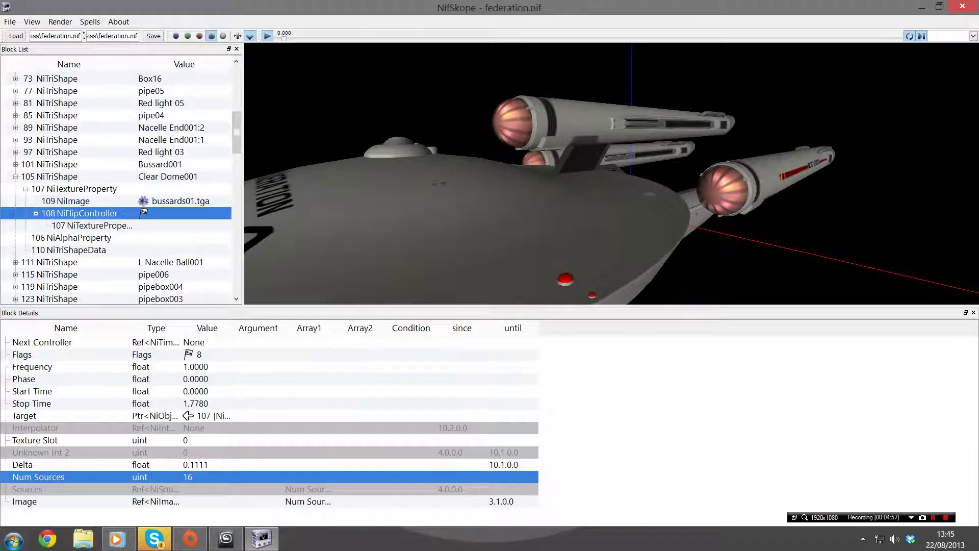
Update the NiFlipController's Image array to match Num Sources, and expand it to show its entries
left_click(23, 501)
right_click(23, 501)
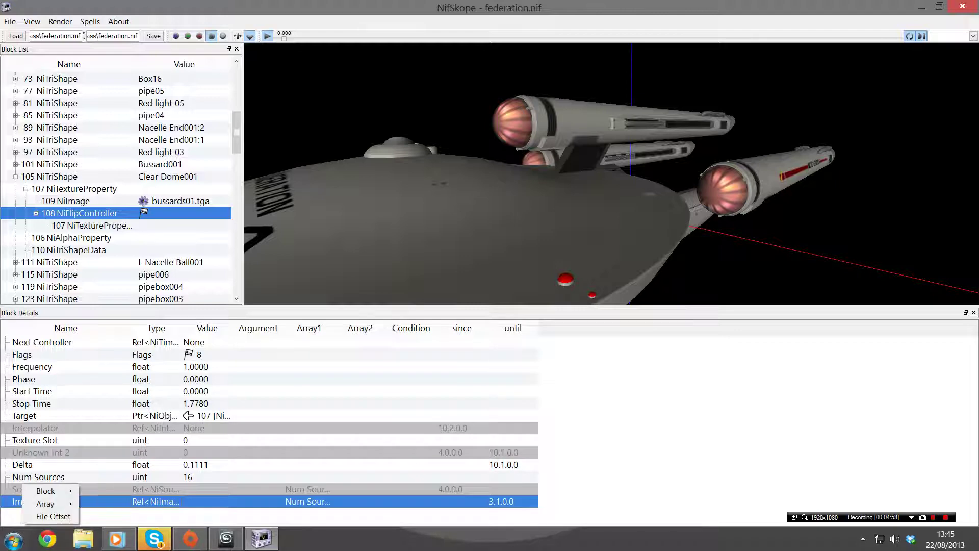
mouse_move(46, 503)
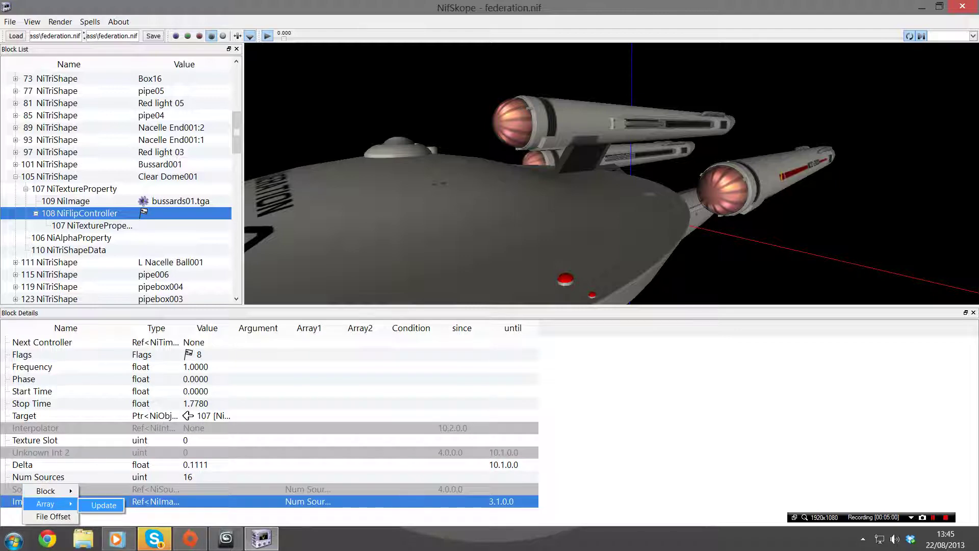
left_click(104, 505)
left_click(5, 502)
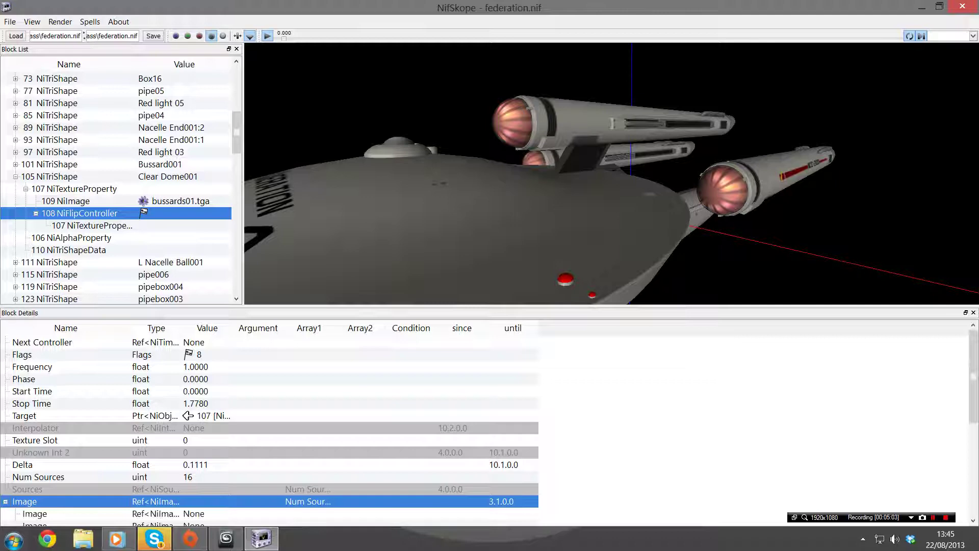
scroll(269, 428, "down", 5)
scroll(269, 427, "up", 4)
scroll(269, 427, "down", 2)
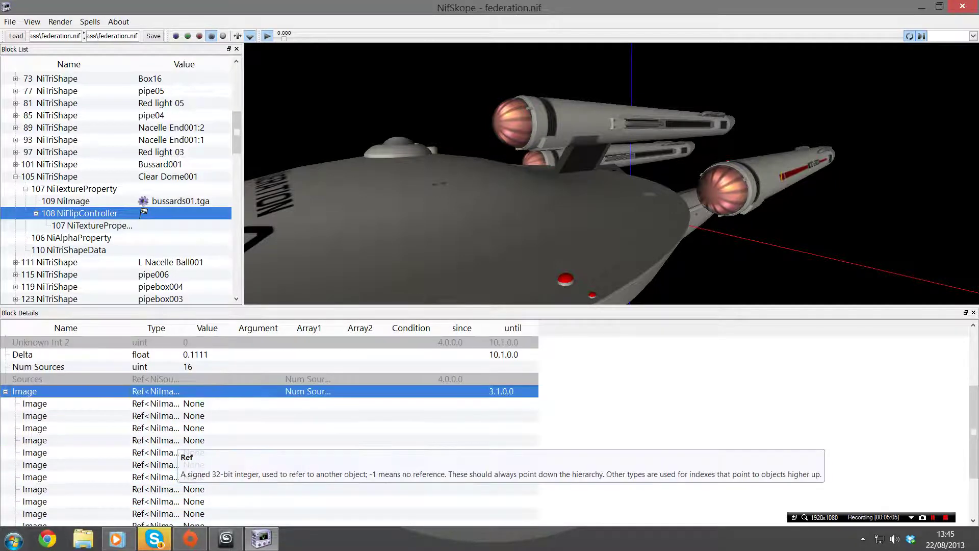
Paste the copied bussards01.tga NiImage block into the first entry of the NiFlipController's Image array
left_click(108, 405)
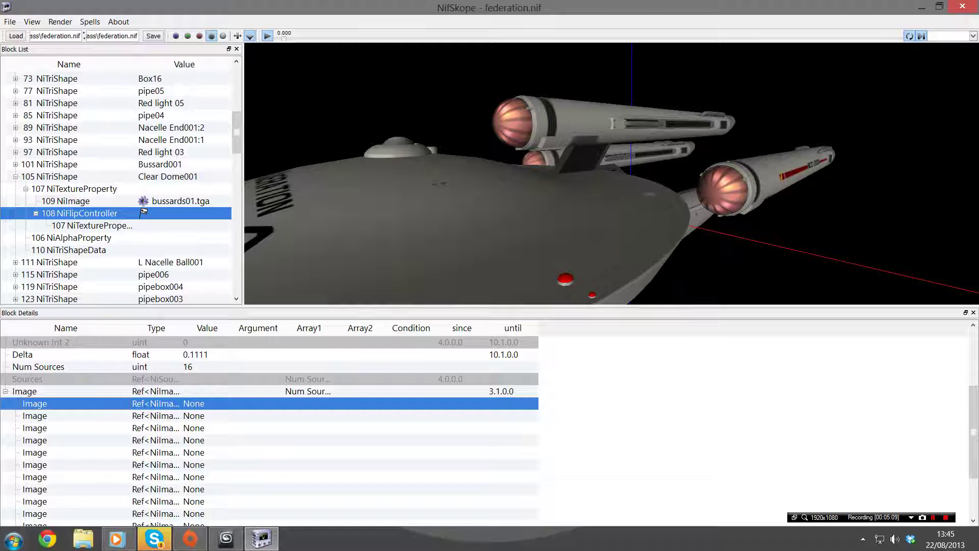
right_click(48, 387)
mouse_move(76, 394)
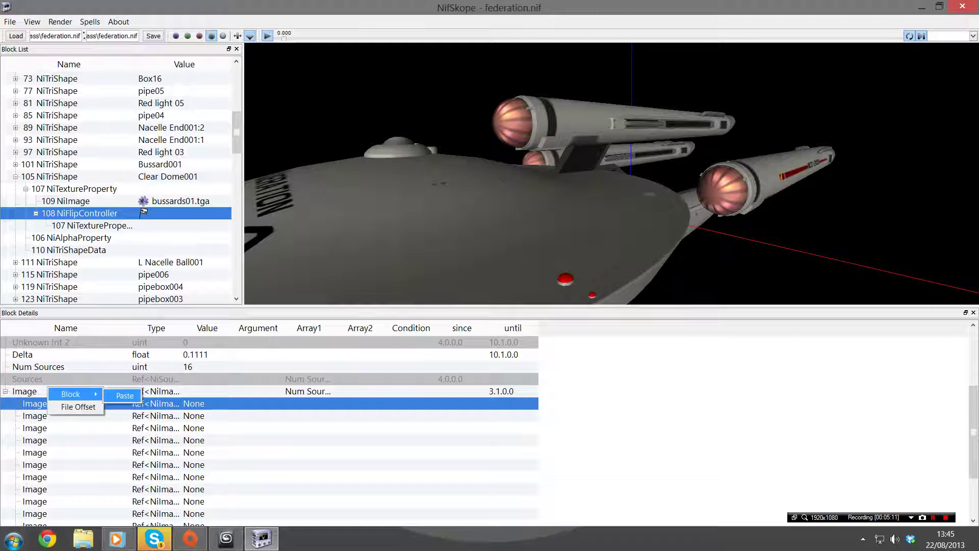
left_click(124, 396)
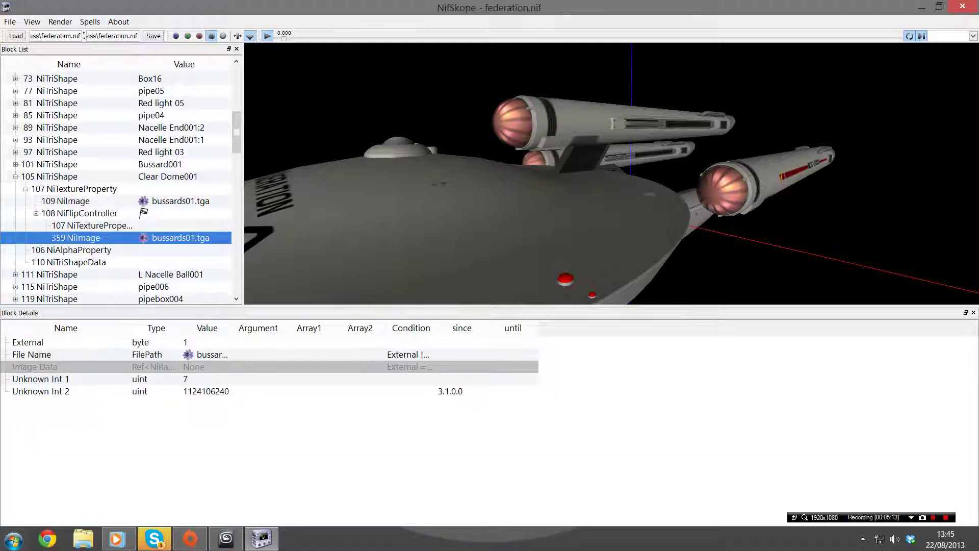
Return to the NiFlipController and paste the copied NiImage block into the second Image entry
left_click(79, 213)
scroll(269, 423, "down", 2)
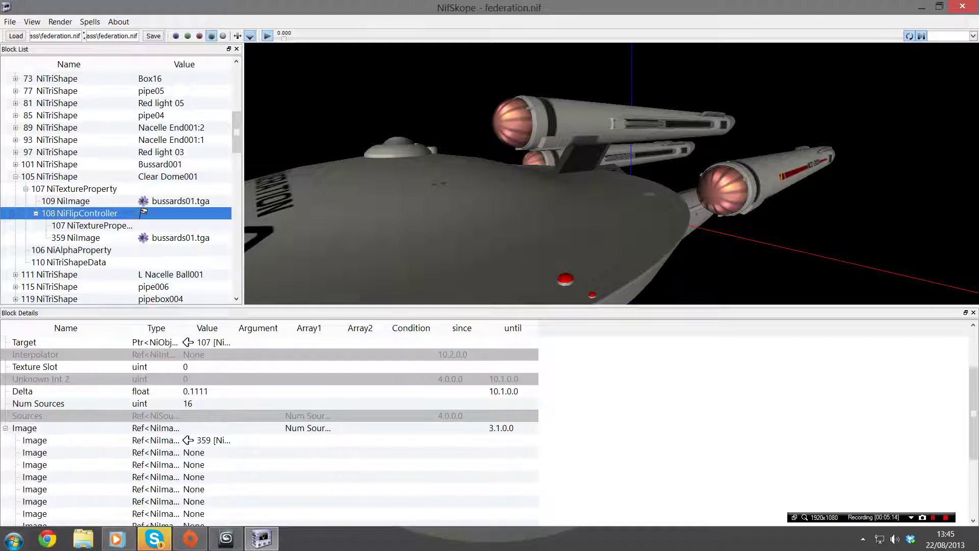
right_click(168, 452)
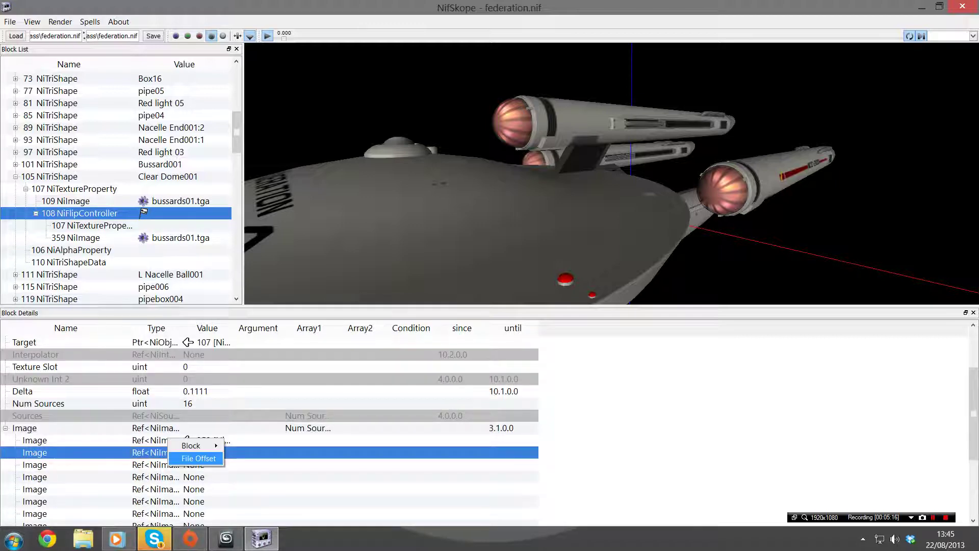
mouse_move(196, 445)
left_click(243, 449)
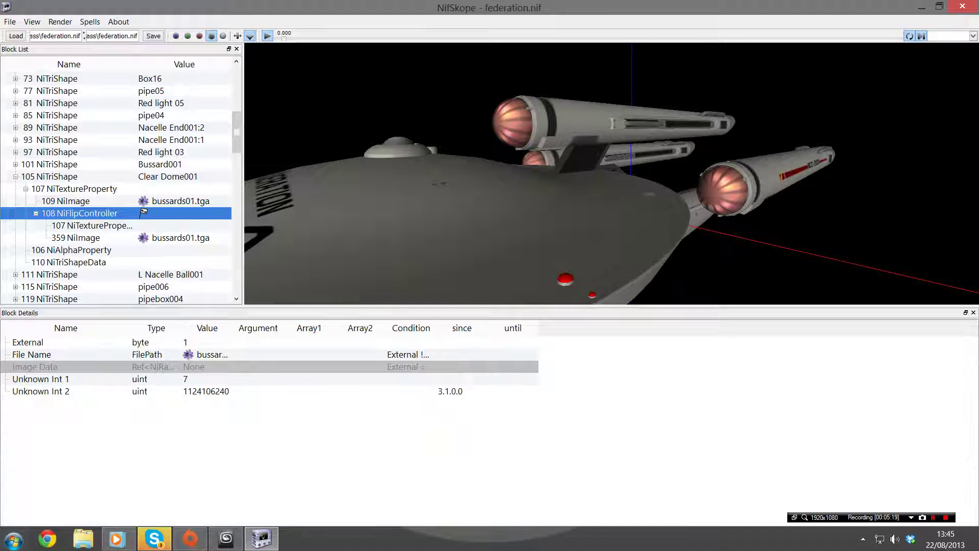
Reselect the NiFlipController and paste the copied NiImage block into the third Image entry
left_click(79, 213)
scroll(269, 429, "down", 4)
right_click(192, 390)
right_click(194, 391)
mouse_move(217, 382)
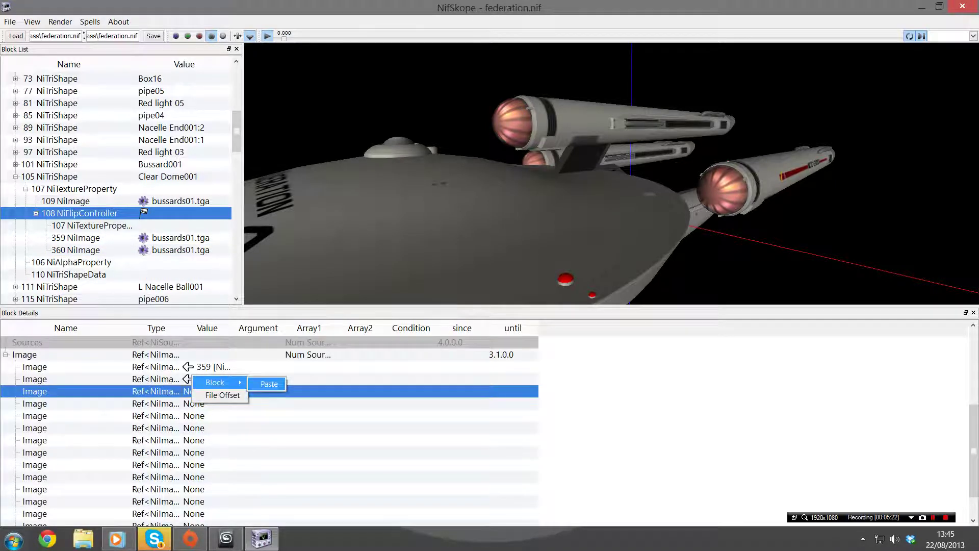
left_click(271, 382)
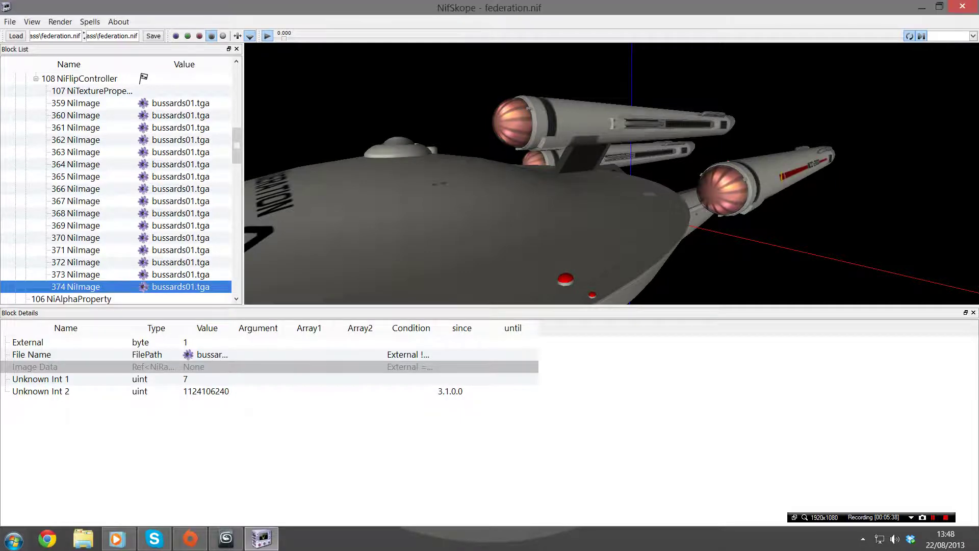
Set the texture file of NiImage 360 to bussards02 and of NiImage 361 to bussards03
left_click(543, 209)
key("Return")
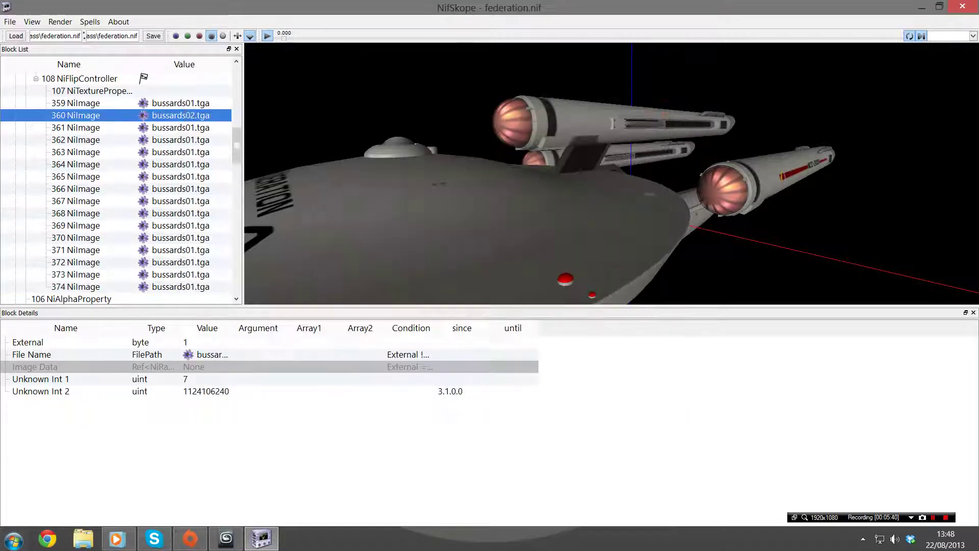
left_click(143, 127)
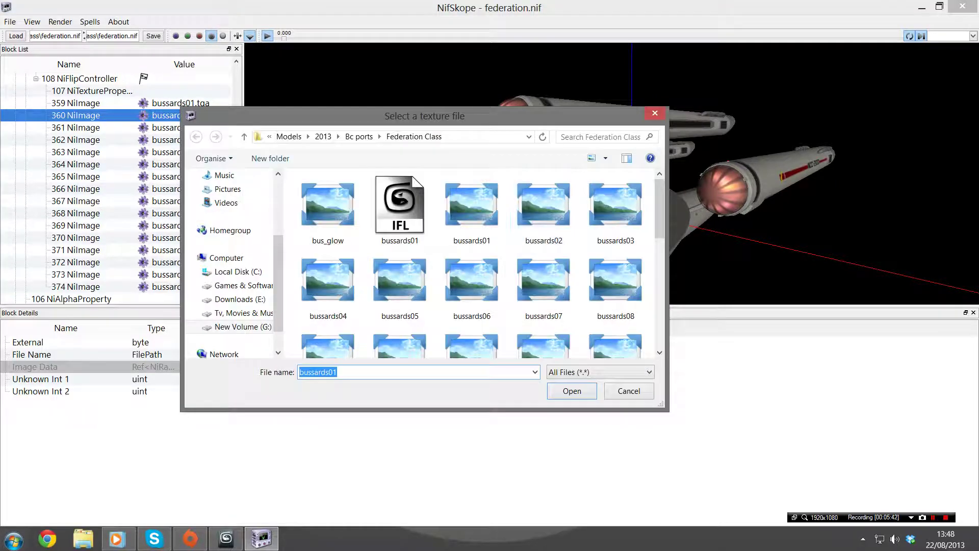
double_click(615, 209)
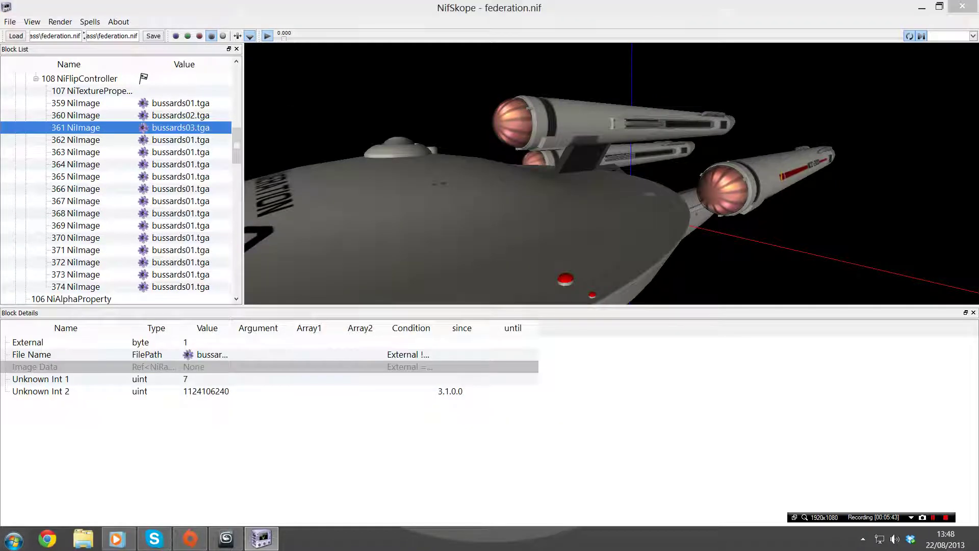
Set the texture file of NiImage 362 to bussards04 and of NiImage 363 to bussards05
key("F2")
key("Right")
key("Return")
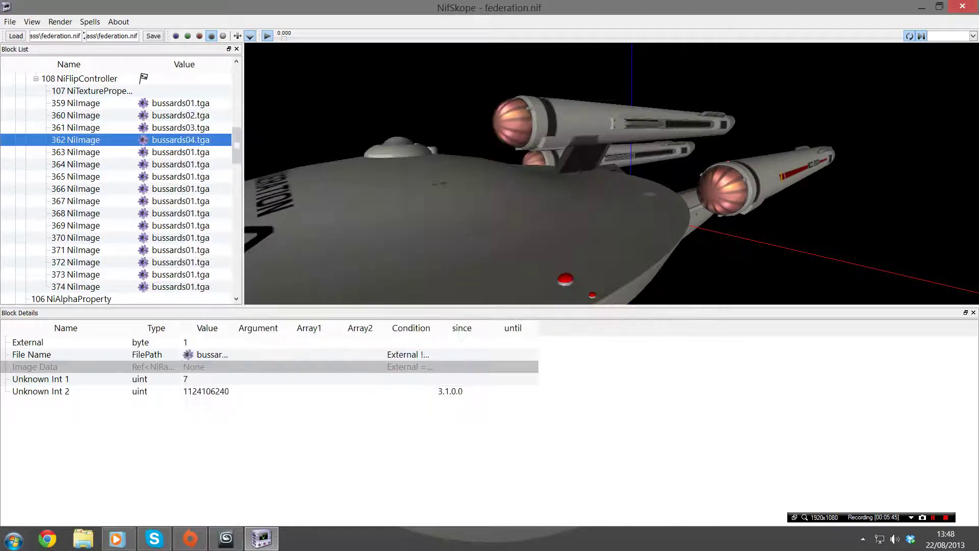
key("Down")
key("F2")
key("Right")
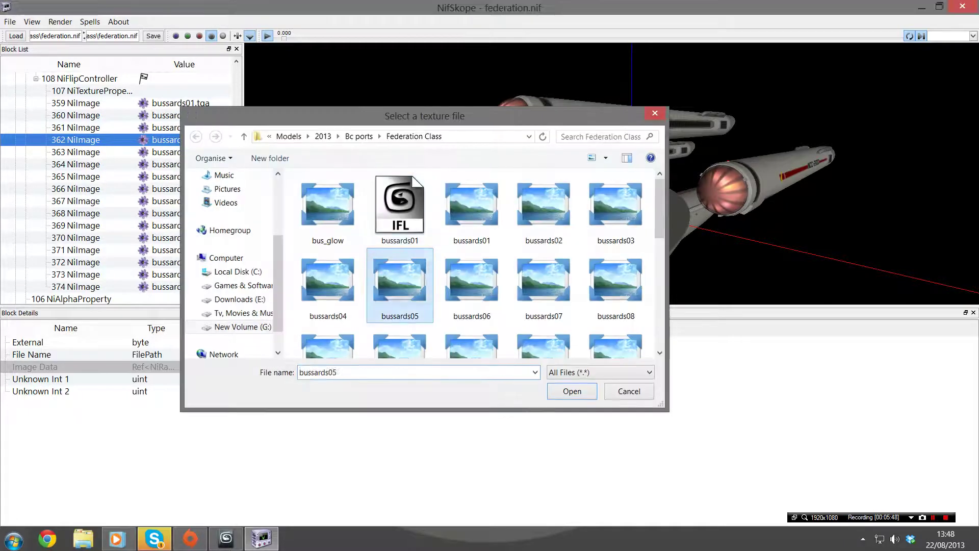
key("Return")
Set the texture file of NiImage 364 to bussards06 and of NiImage 365 to bussards07
key("Down")
key("F2")
key("Right")
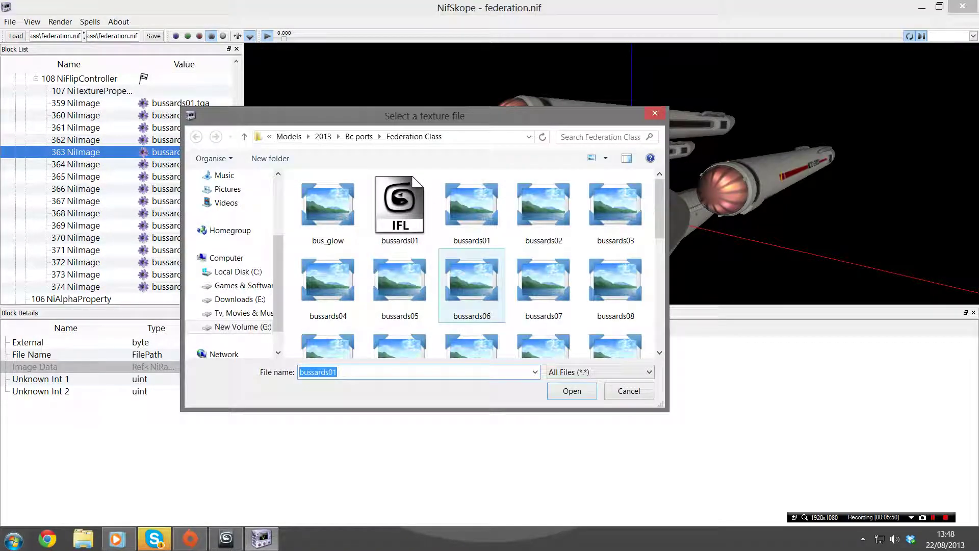
key("Return")
key("Down")
key("F2")
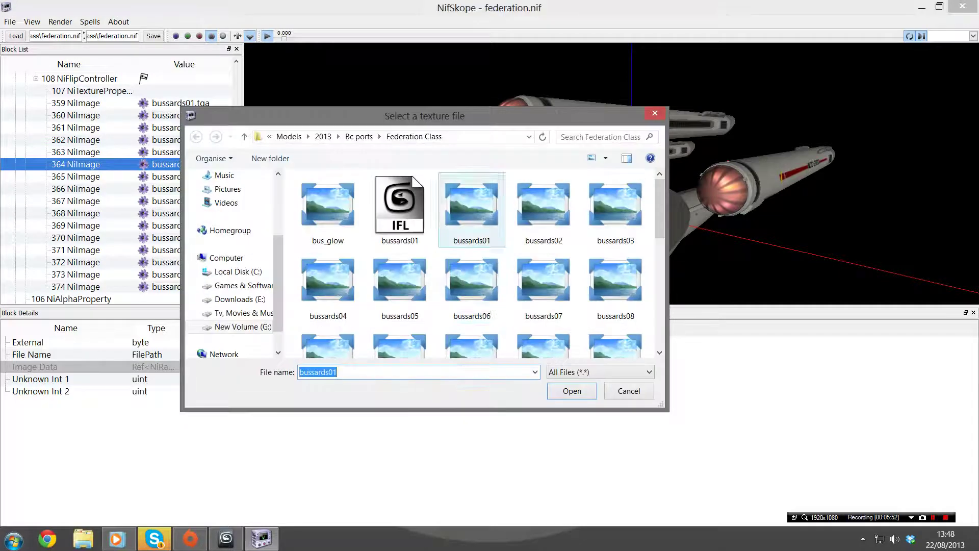
key("Right")
key("Return")
Set the texture file of NiImage 366 to bussards08 and of NiImage 367 to bussards09
key("Down")
key("F2")
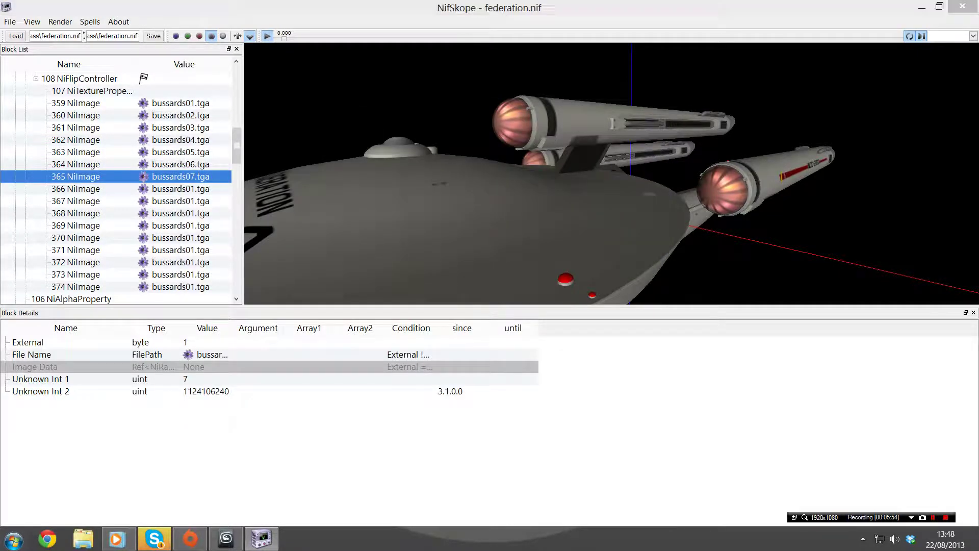
key("Right")
key("Return")
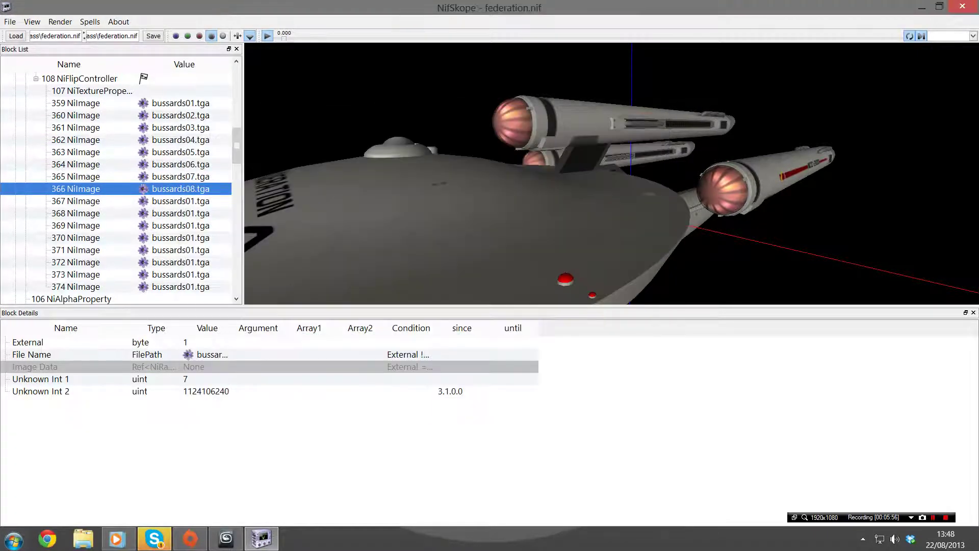
scroll(120, 183, "down", 1)
left_click(143, 164)
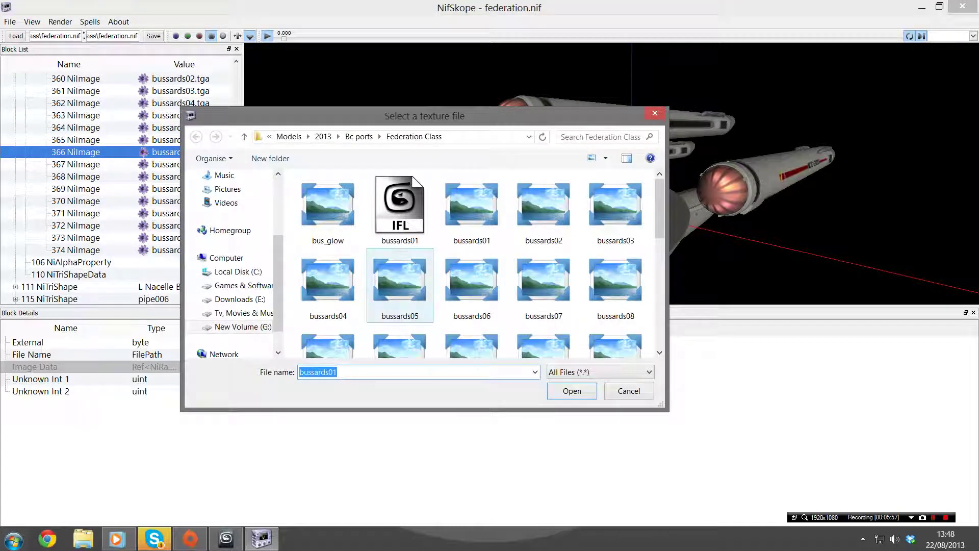
key("Right")
key("Return")
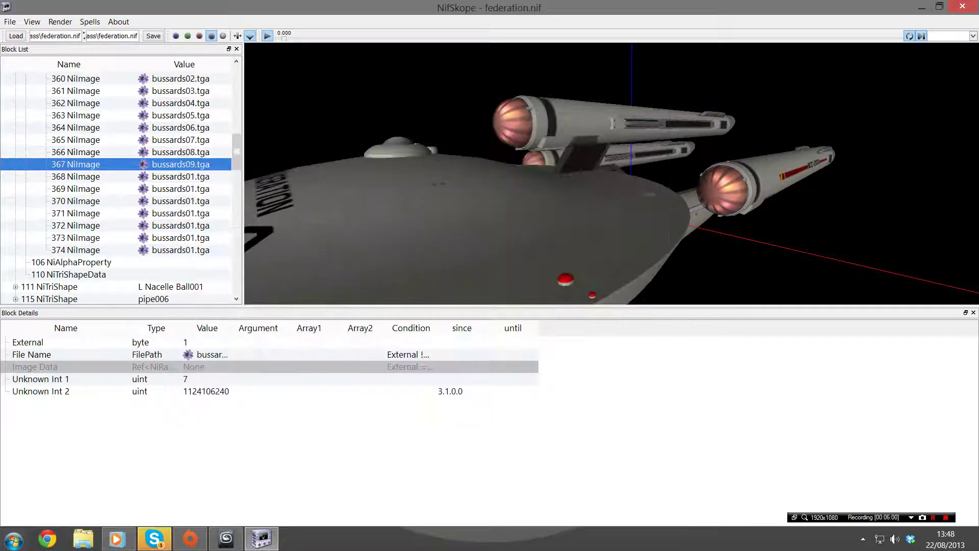
Set the texture file of NiImage 368 to bussards10 and of NiImage 369 to bussards11
key("Down")
key("F2")
key("Right")
key("Return")
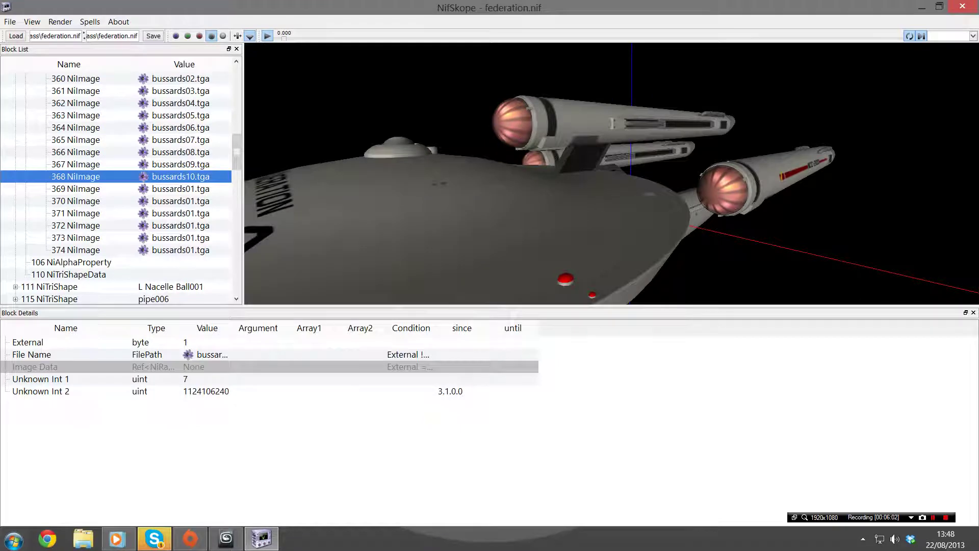
key("Down")
key("F2")
key("Right")
key("Return")
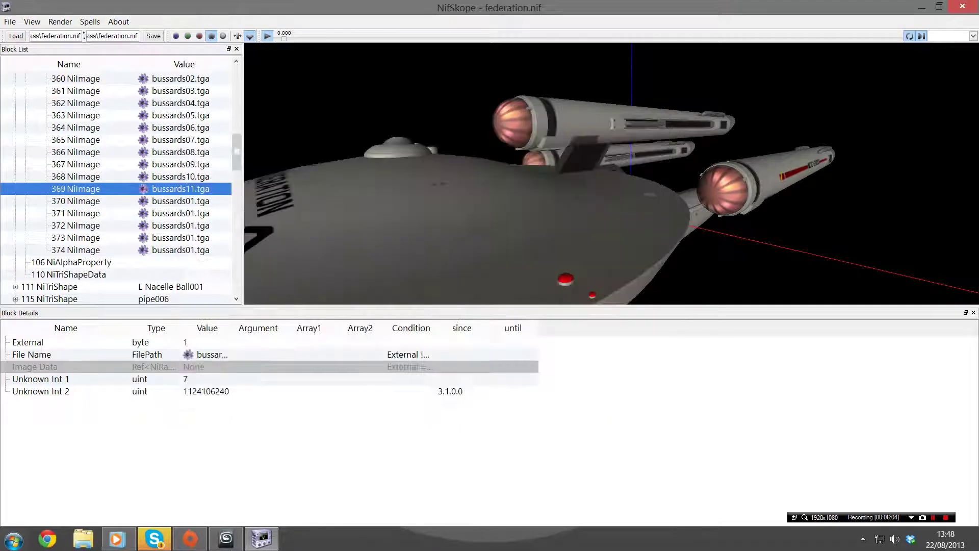
Set the texture file of NiImage 370 to bussards12 and of NiImage 371 to bussards13
key("F2")
key("Right")
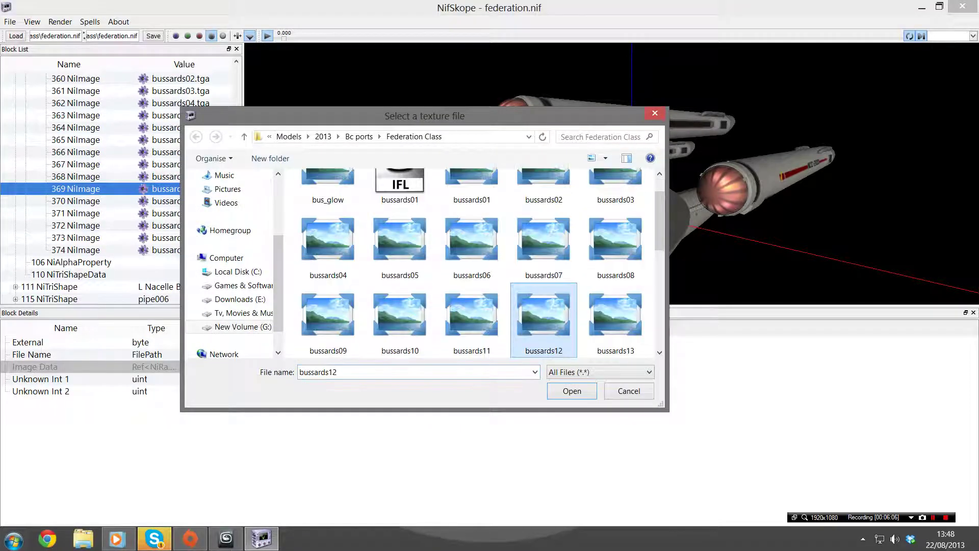
key("Return")
key("Down")
key("F2")
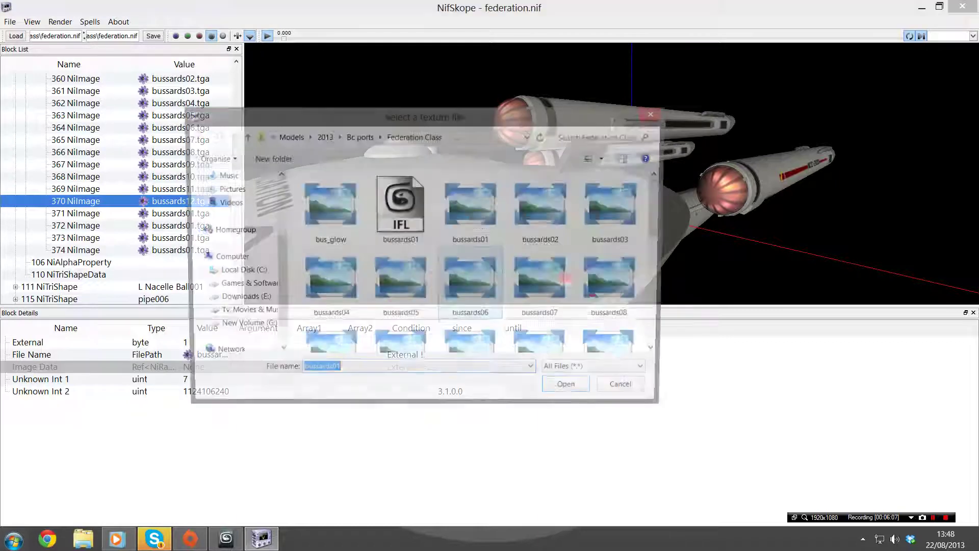
key("Right")
key("Return")
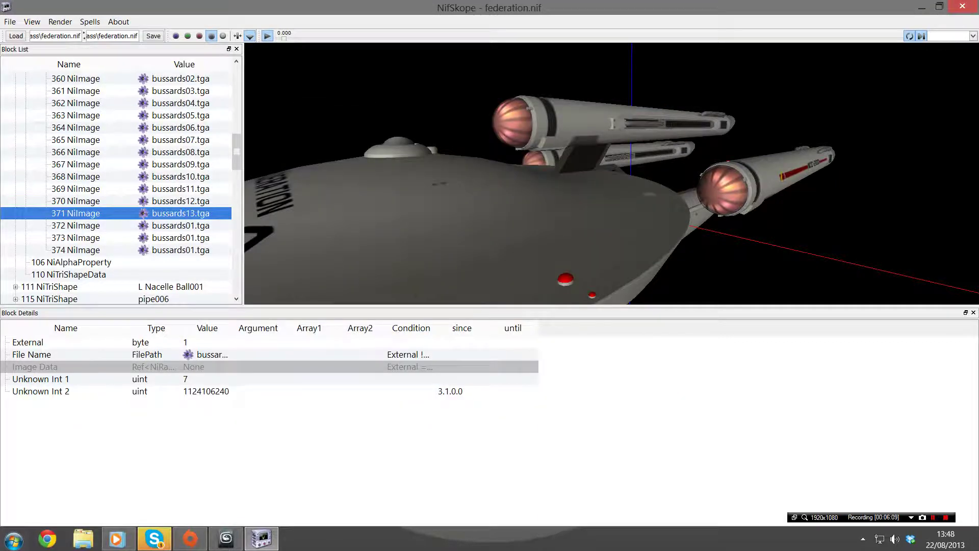
Set the texture file of NiImage 372 to bussards14 and of NiImage 373 to bussards15
key("F2")
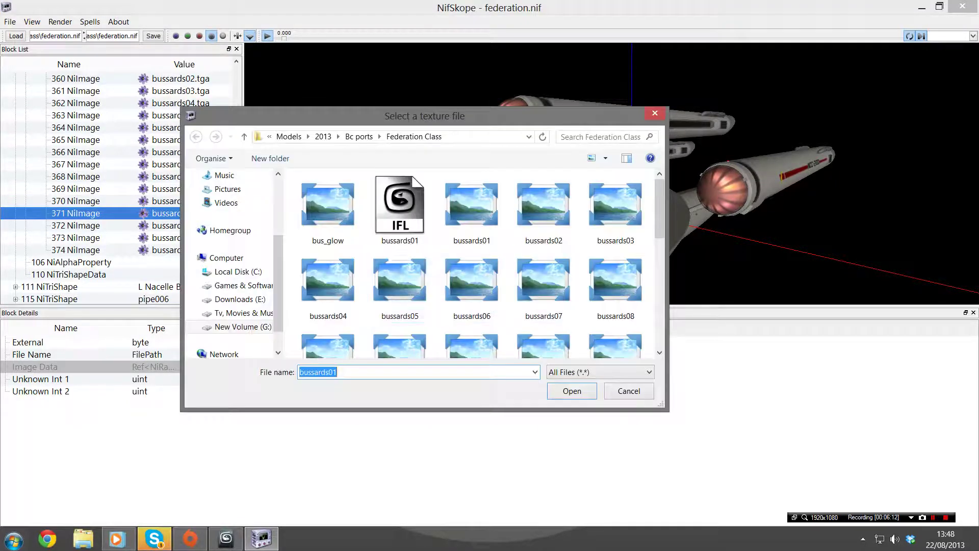
left_click_drag(660, 208, 659, 275)
left_click(328, 220)
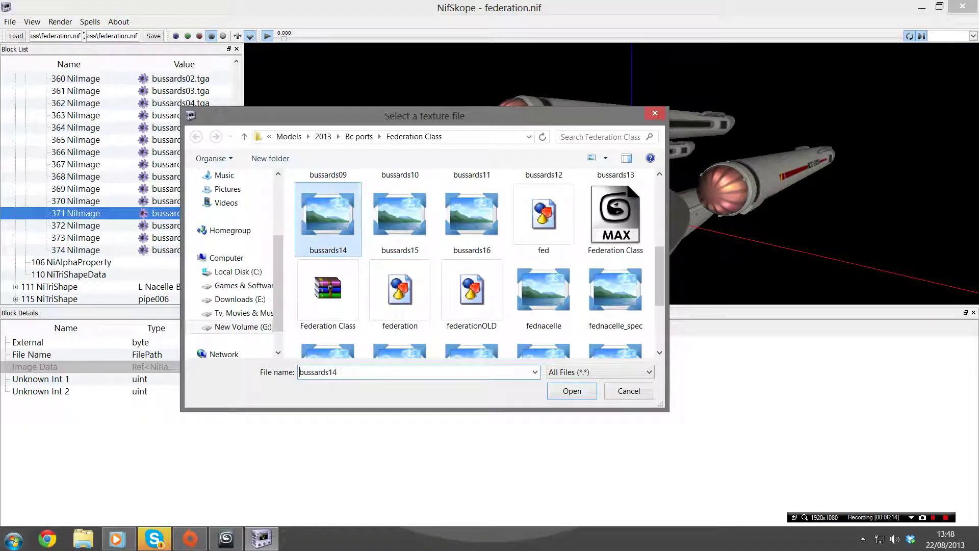
key("Return")
key("F2")
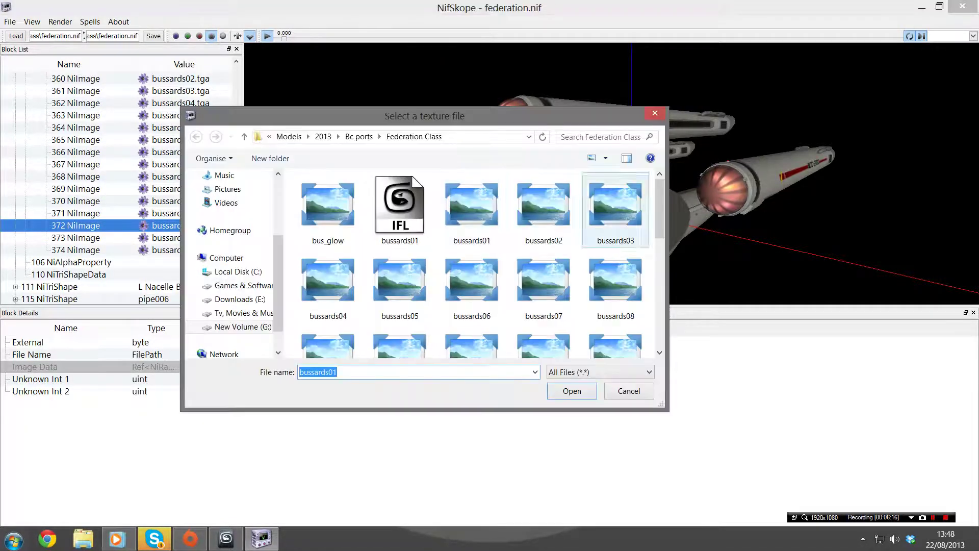
scroll(533, 225, "down", 1)
double_click(399, 252)
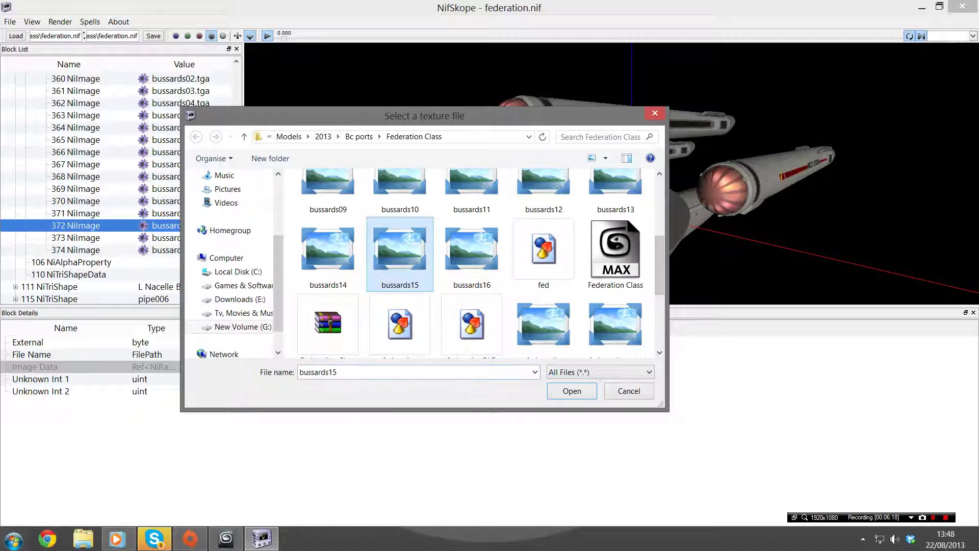
Set the texture file of NiImage 374, the last flip-controller image, to bussards16
key("F2")
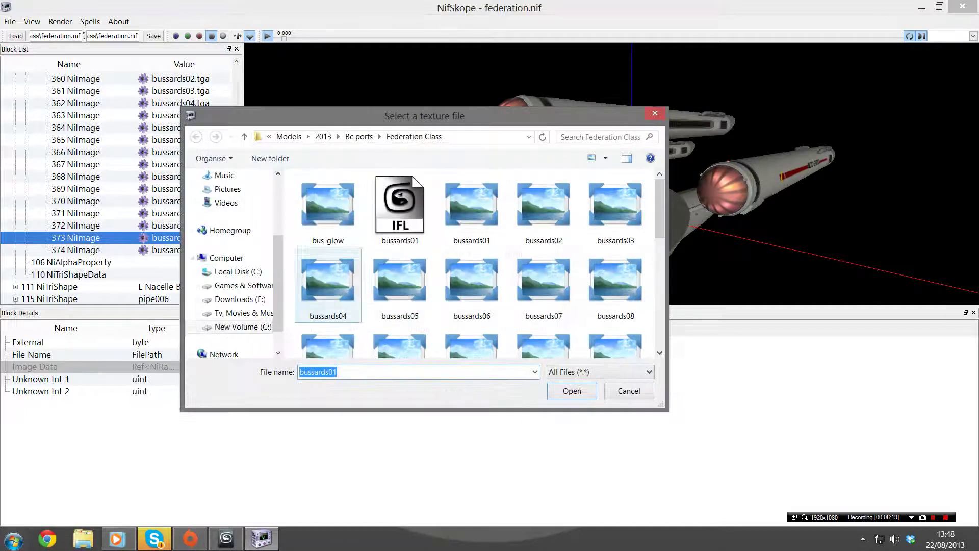
scroll(533, 225, "down", 1)
scroll(591, 216, "down", 3)
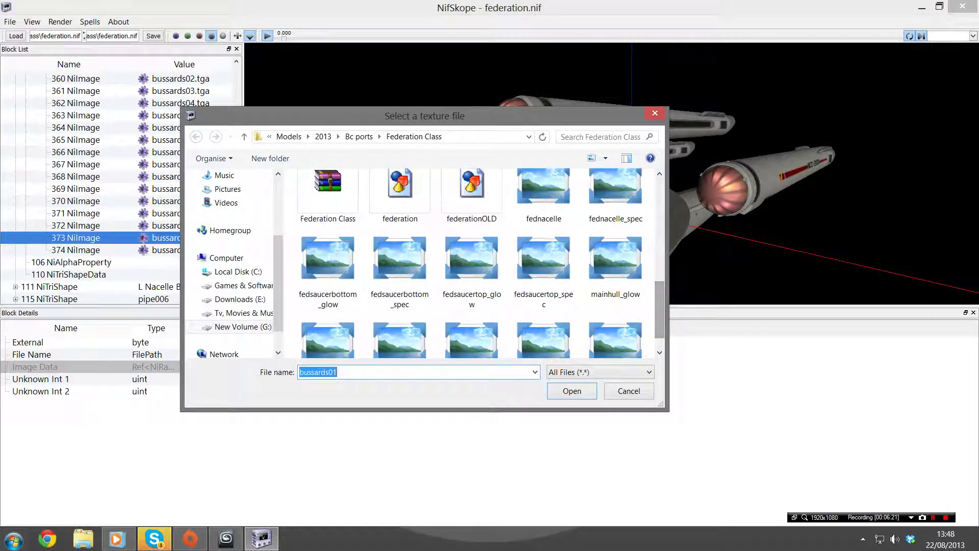
scroll(592, 298, "up", 2)
double_click(472, 201)
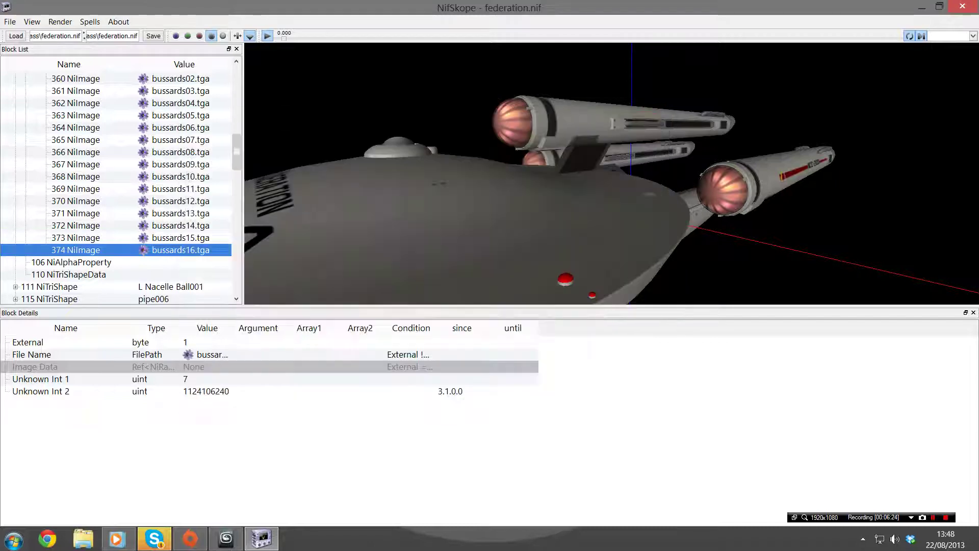
Save the model as federation in the Federation Class folder, replacing the existing federation.nif
scroll(117, 178, "down", 2)
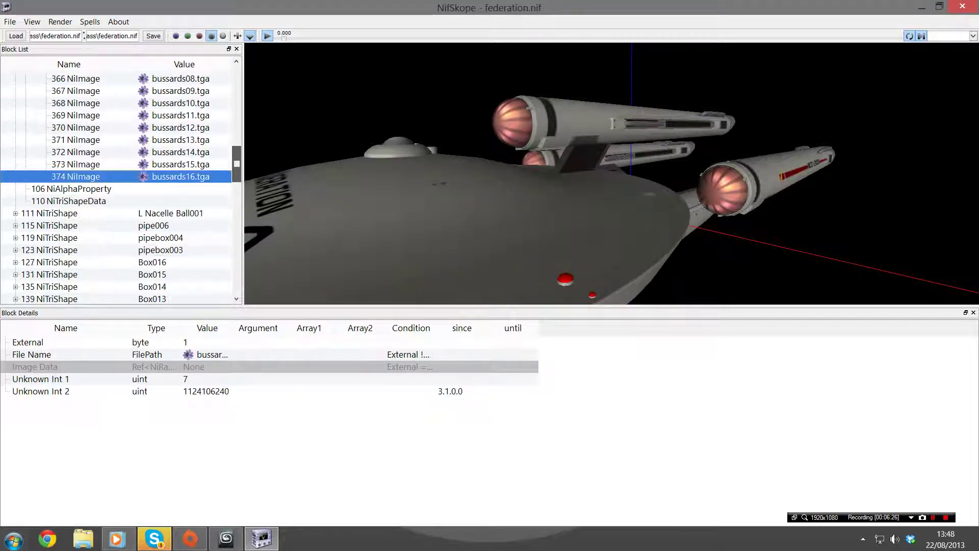
left_click_drag(237, 162, 237, 82)
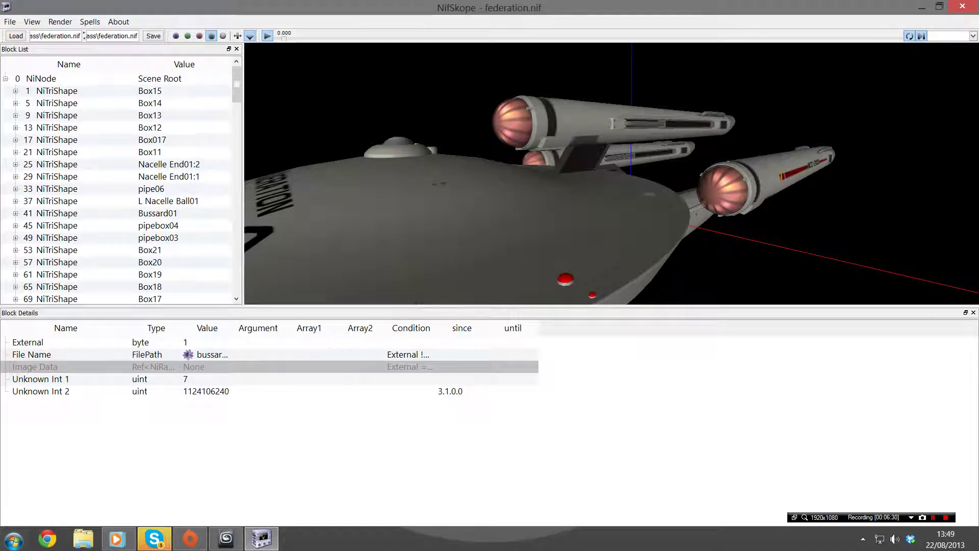
left_click(153, 35)
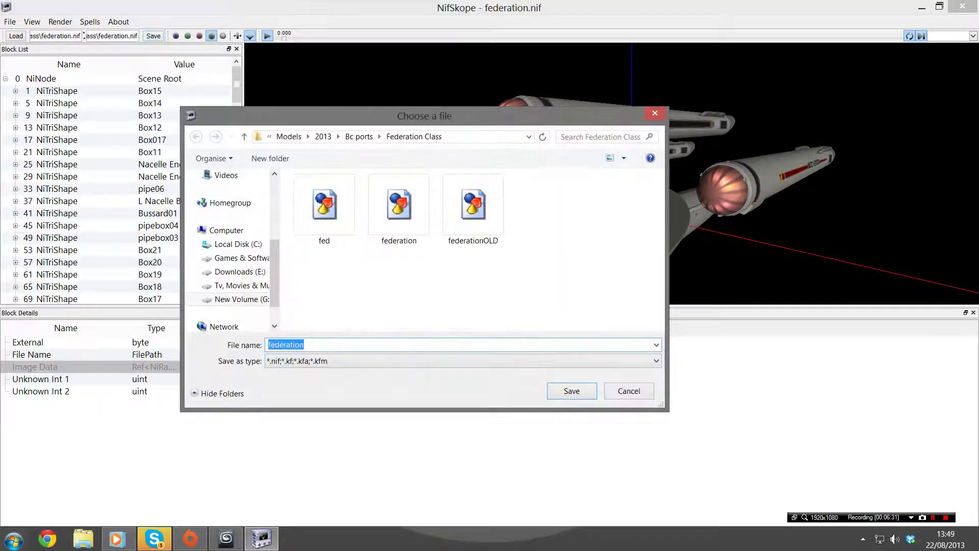
key("Return")
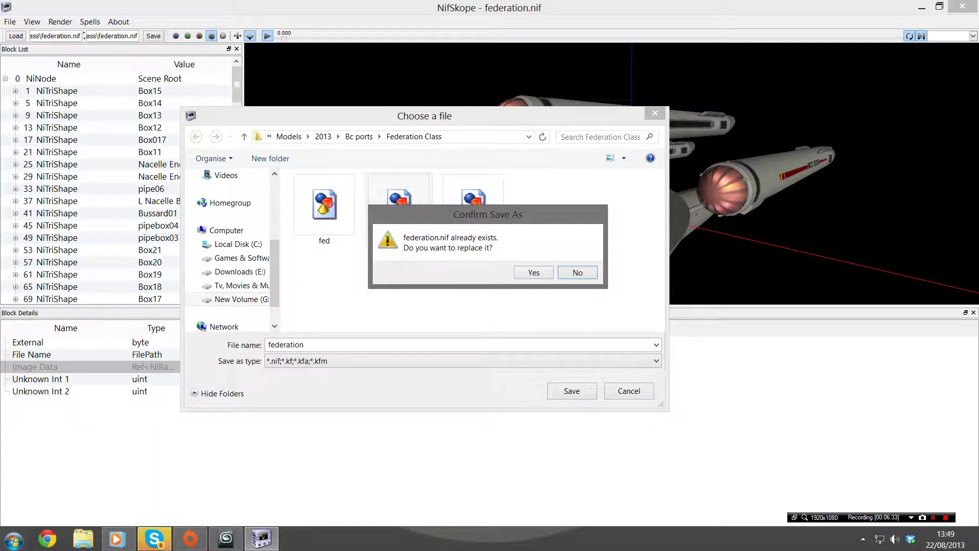
key("Return")
Load the saved federation.nif into a separate empty NifSkope window and view the whole ship from its aft side
left_click(921, 8)
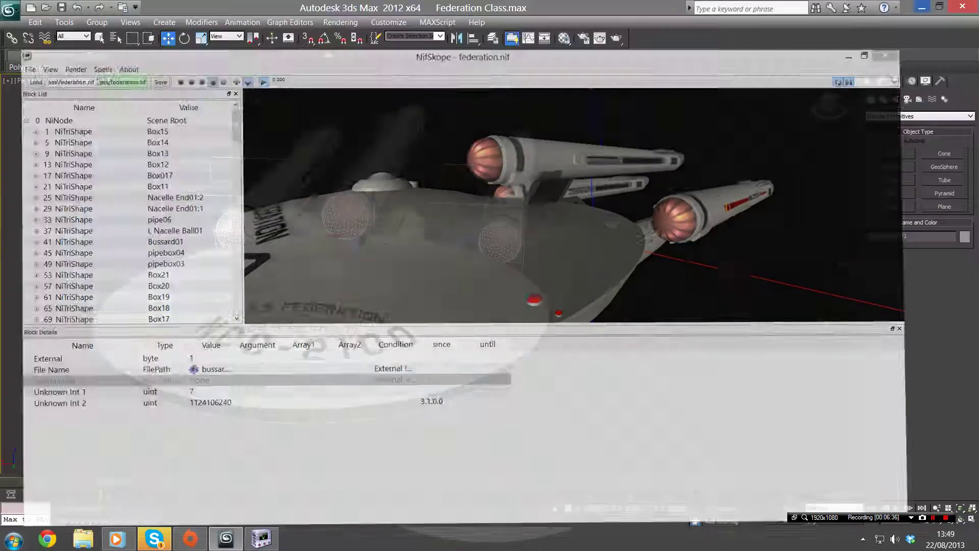
left_click(922, 7)
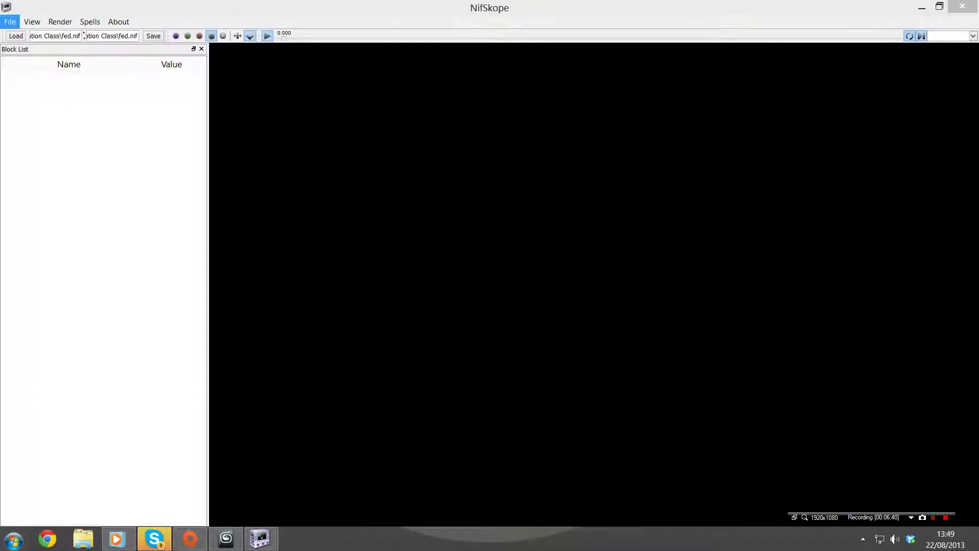
key("ctrl+o")
double_click(402, 204)
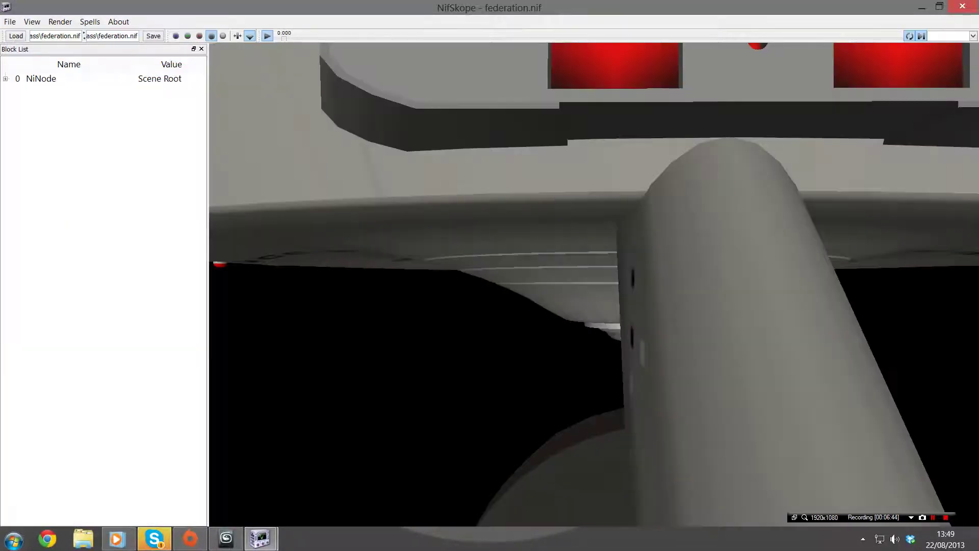
left_click_drag(594, 285, 667, 286)
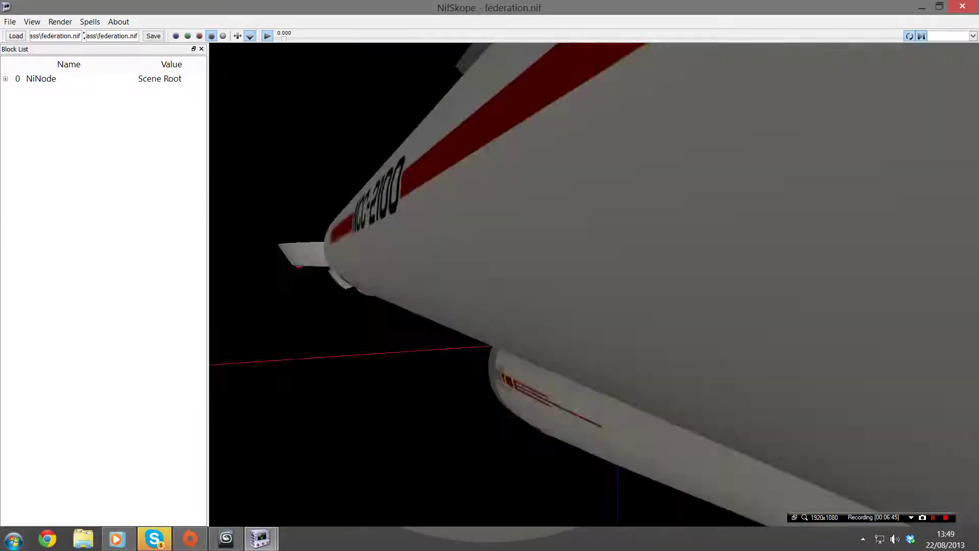
scroll(594, 284, "down", 4)
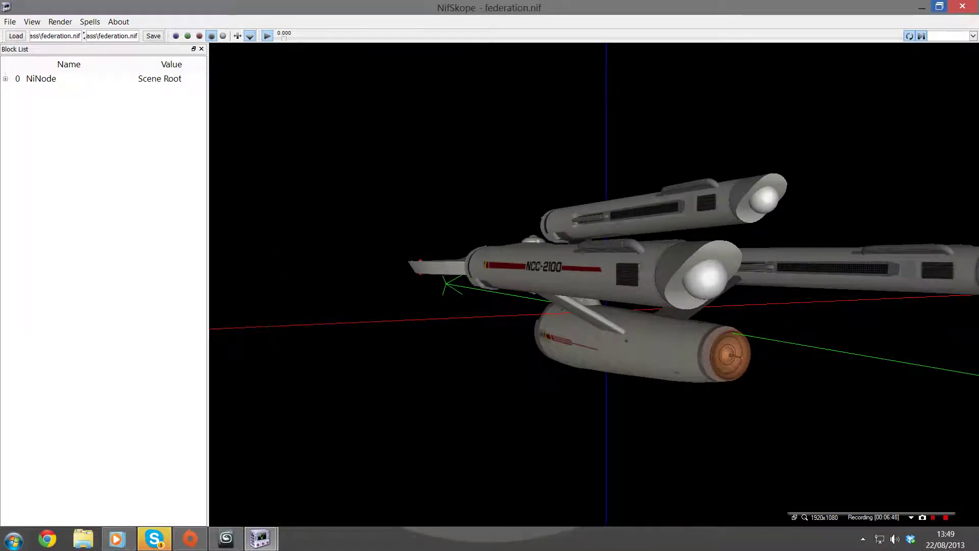
Open the NifSkope program folder under Program Files (x86)\NifTools on the Games & Software (D:) drive in File Explorer
left_click(921, 6)
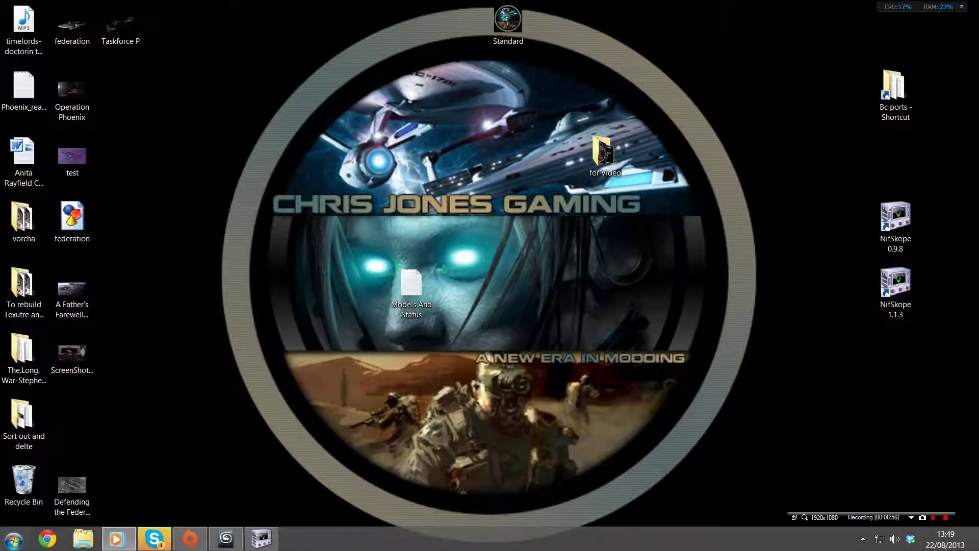
left_click(83, 538)
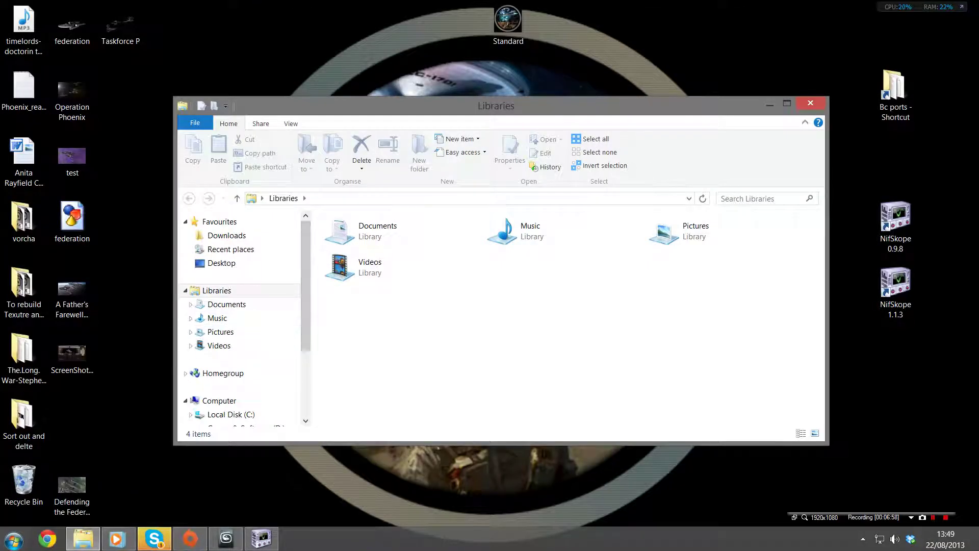
scroll(240, 316, "down", 2)
left_click(246, 368)
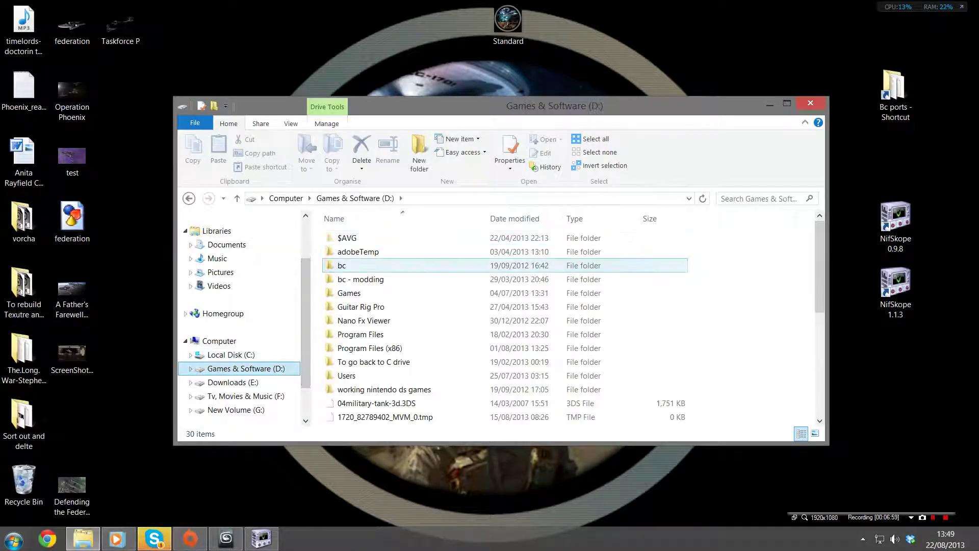
double_click(367, 348)
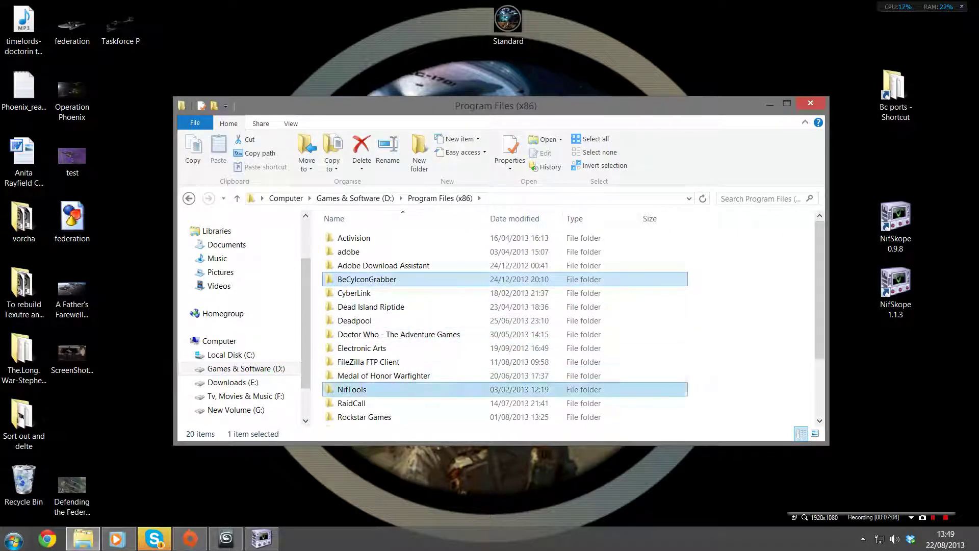
double_click(351, 389)
double_click(352, 237)
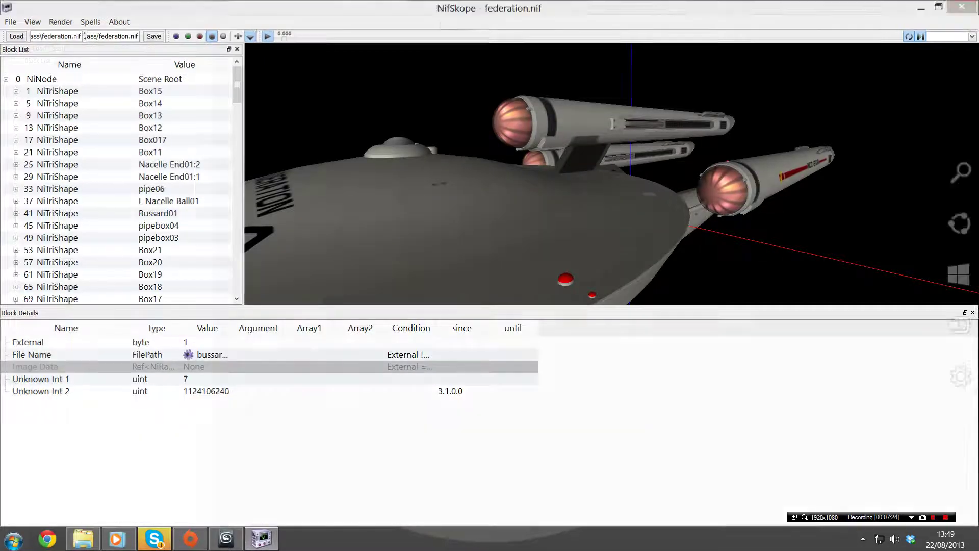
Switch from the NifSkope 0.9.8 window to NifSkope 1.1.3, check the bussard animation in federation.nif, and close the open windows
right_click(261, 538)
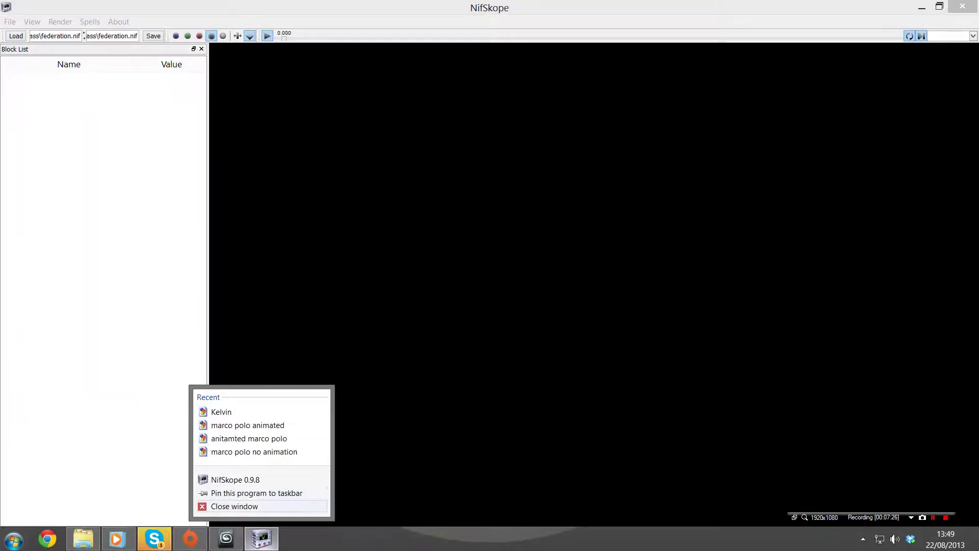
left_click(229, 503)
double_click(895, 285)
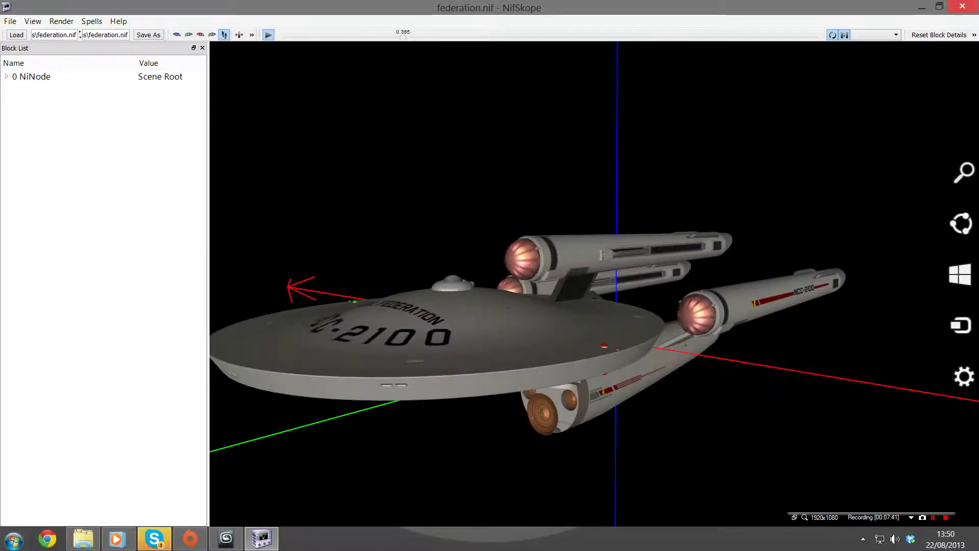
left_click(962, 6)
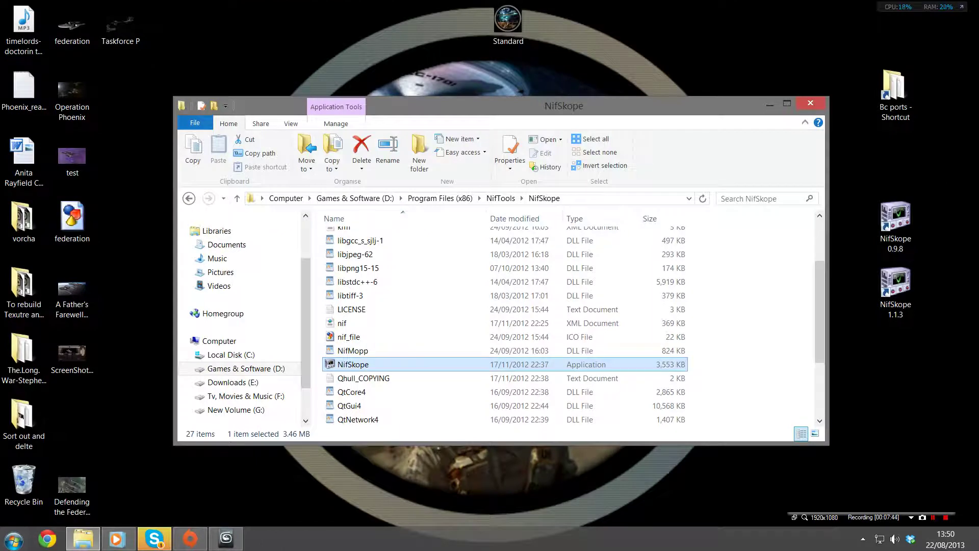
key("alt+F4")
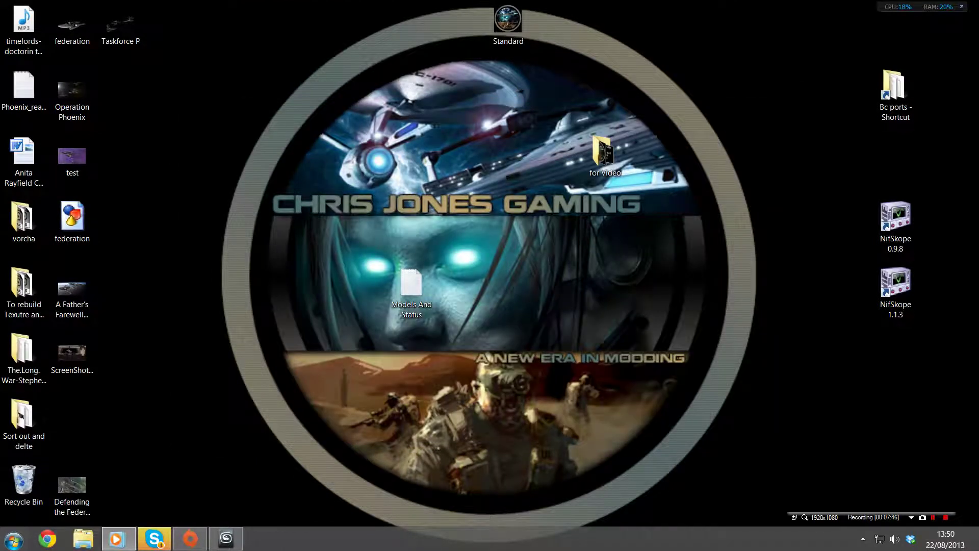
key("shift+F12")
key("shift+F12")
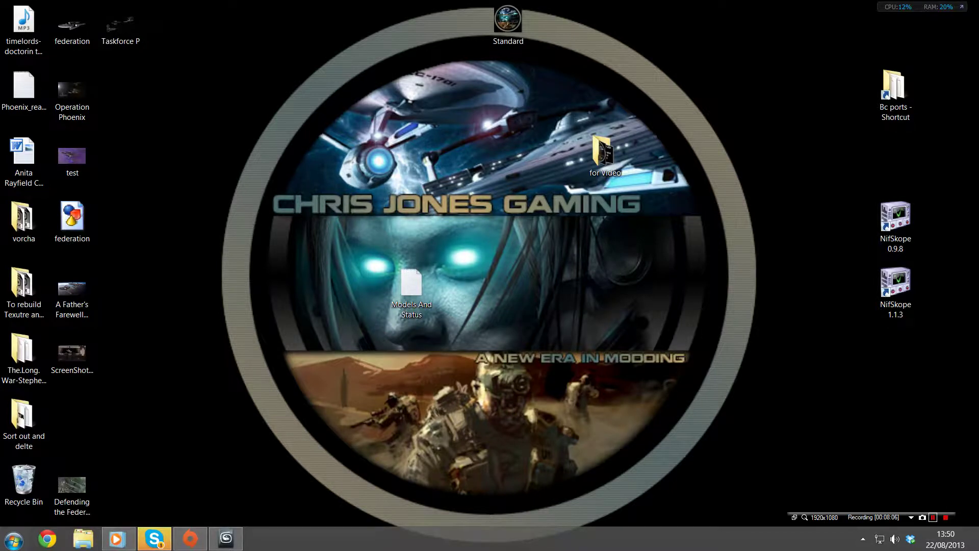
key("shift+F12")
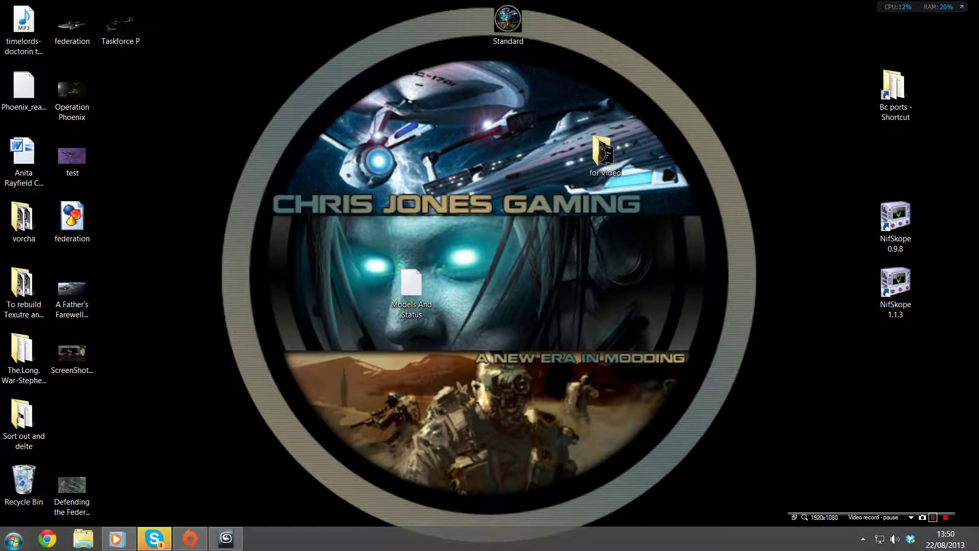